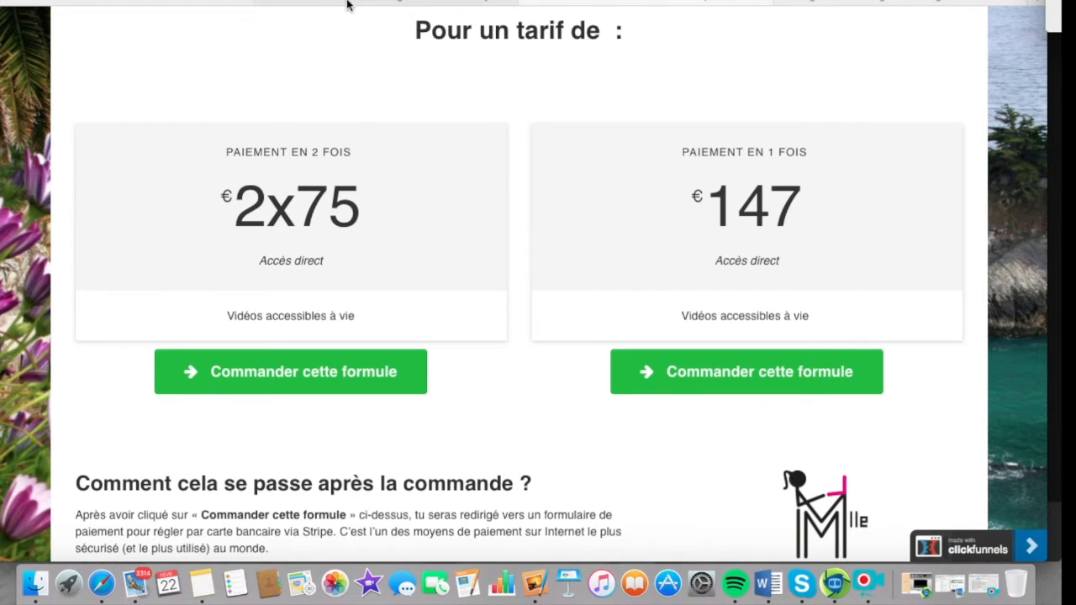
- Switch to the funnel overview and open the Squeeze Page for editing
click(345, 3)
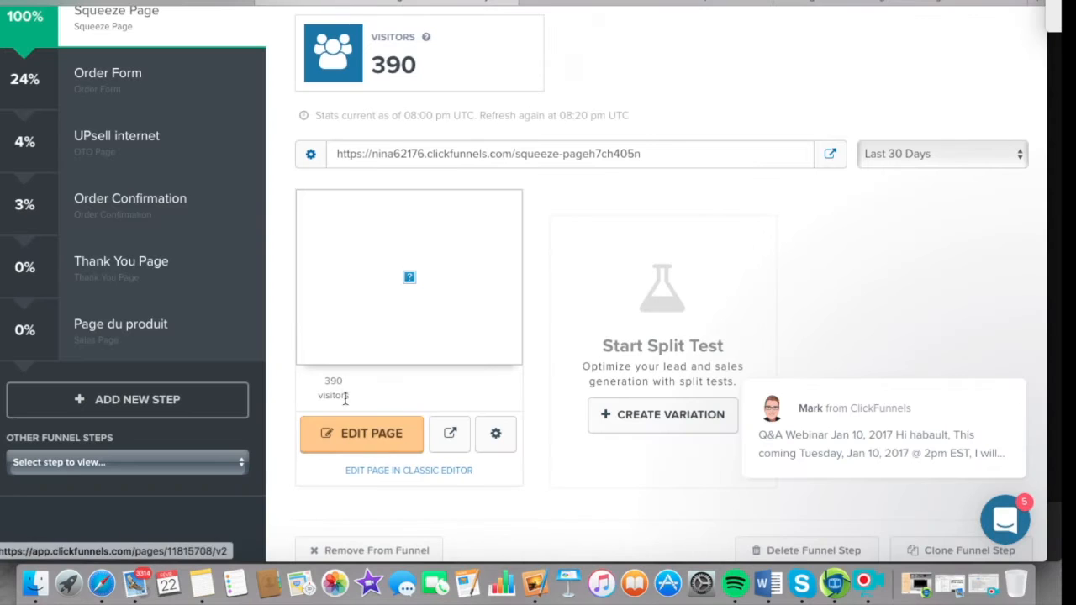
scroll(412, 380, down, 2)
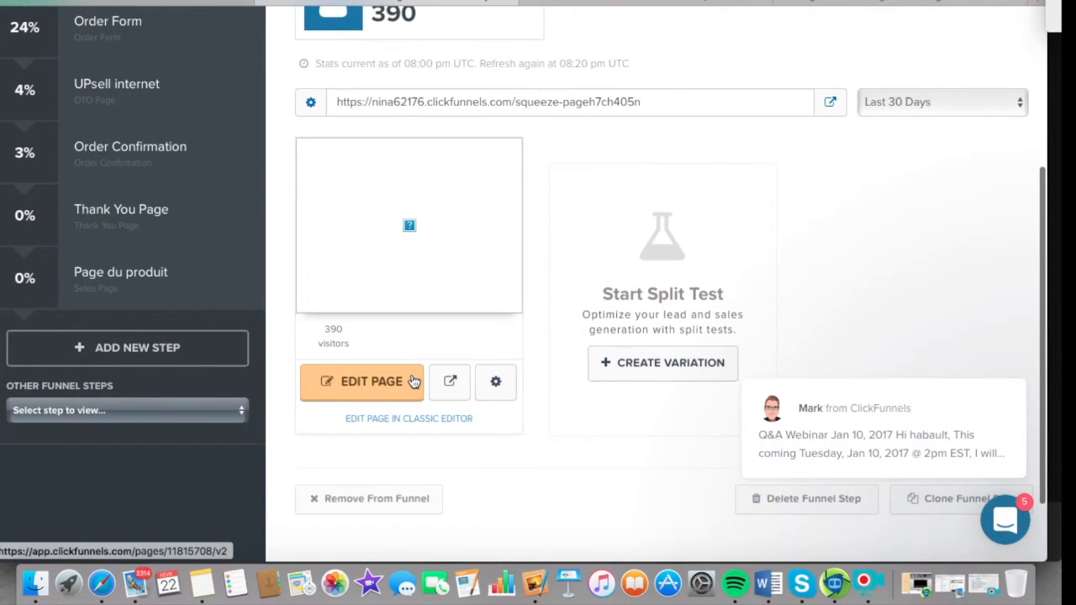
scroll(413, 380, up, 3)
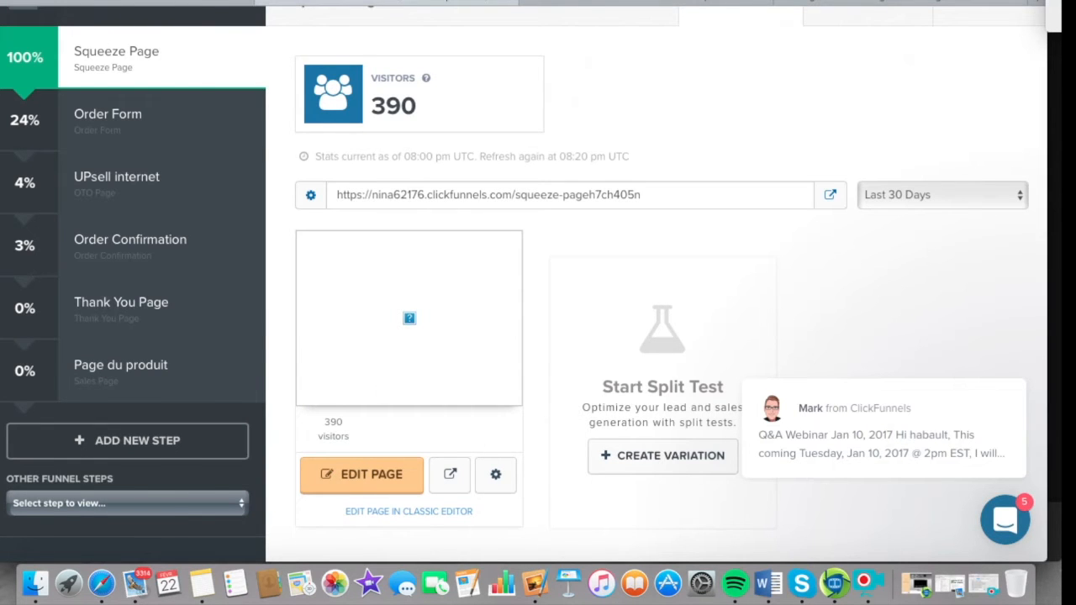
click(334, 474)
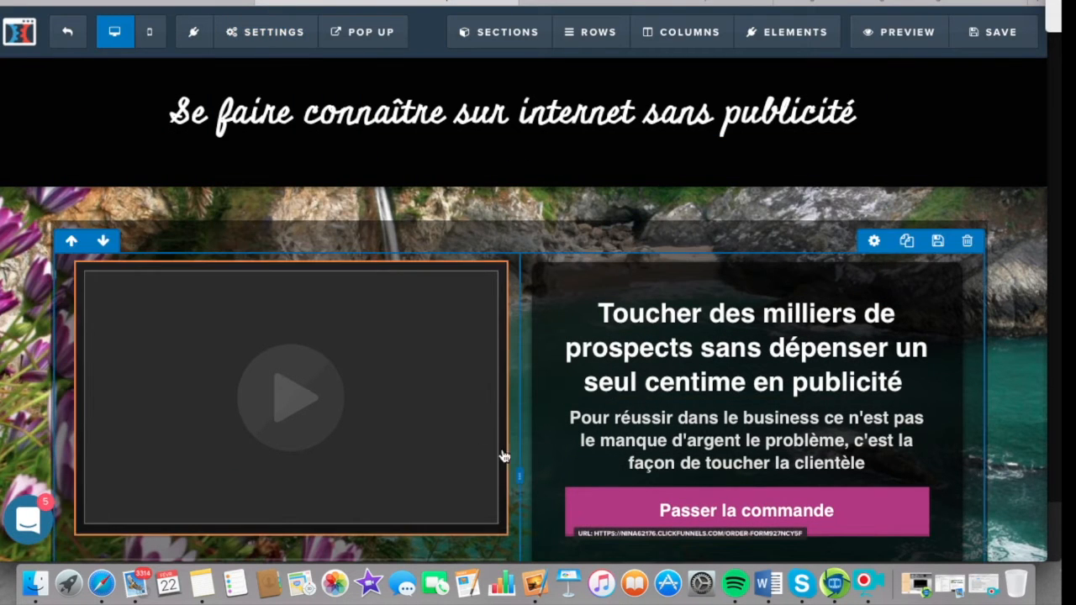
- Add a three-column row below the row with the 2x75 and 147 euro payment options
scroll(742, 404, down, 20)
scroll(742, 398, down, 15)
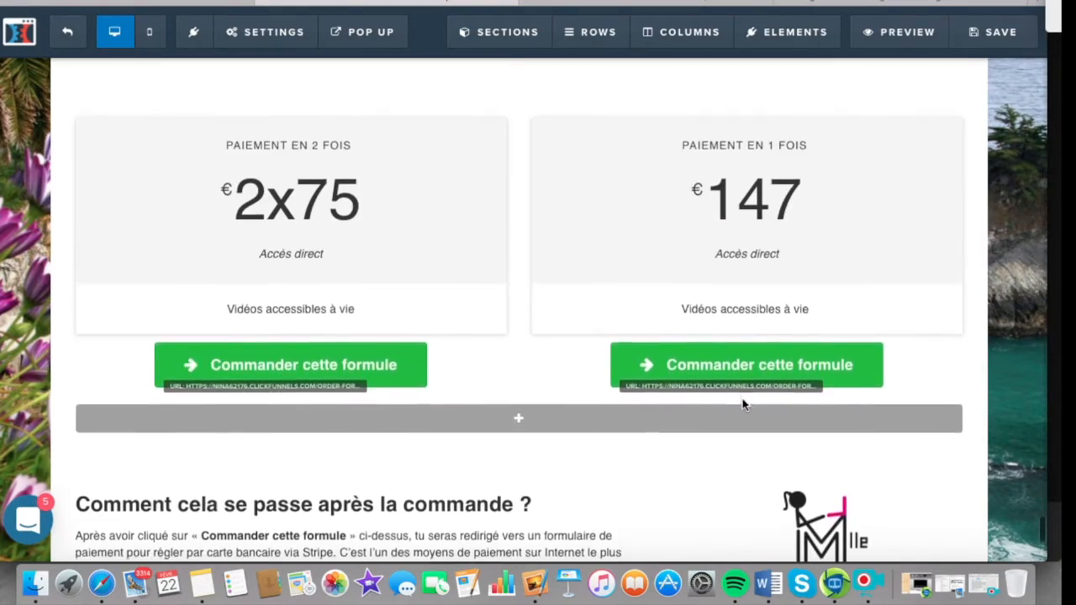
scroll(743, 404, up, 2)
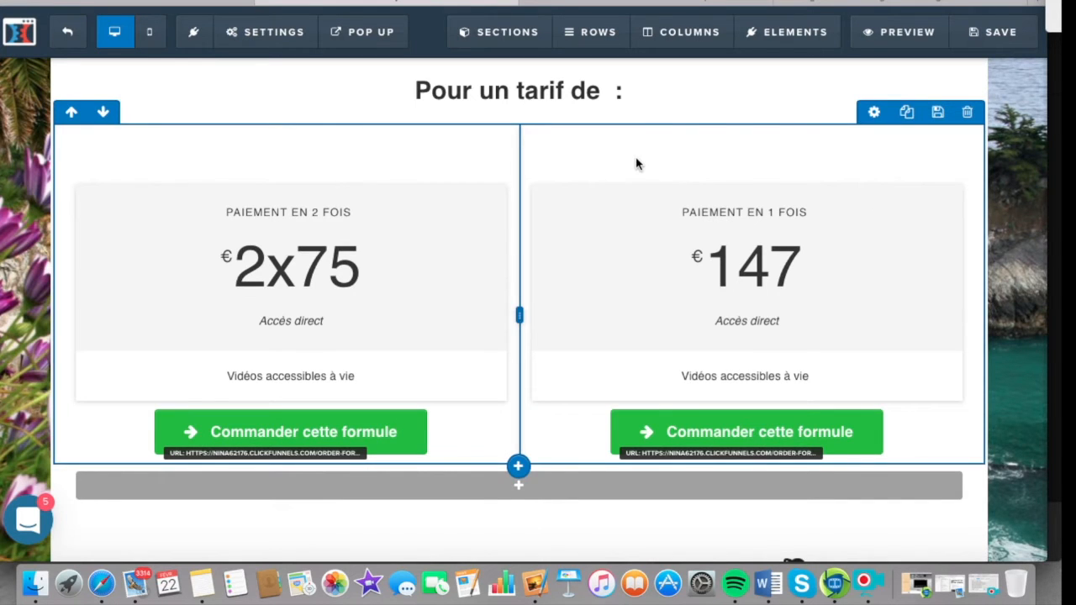
scroll(636, 164, down, 5)
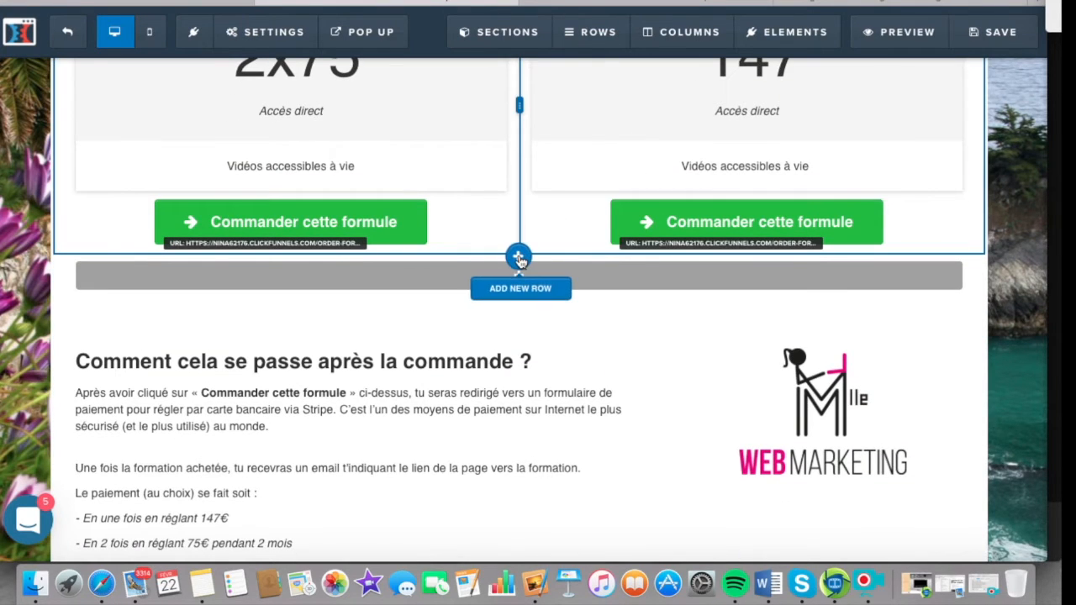
click(519, 257)
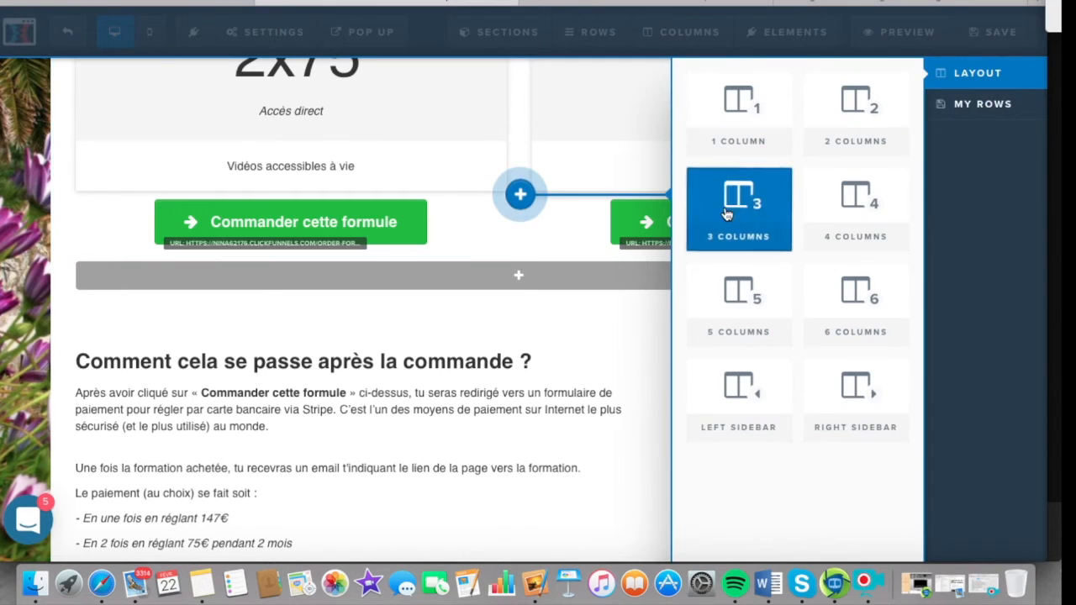
click(759, 208)
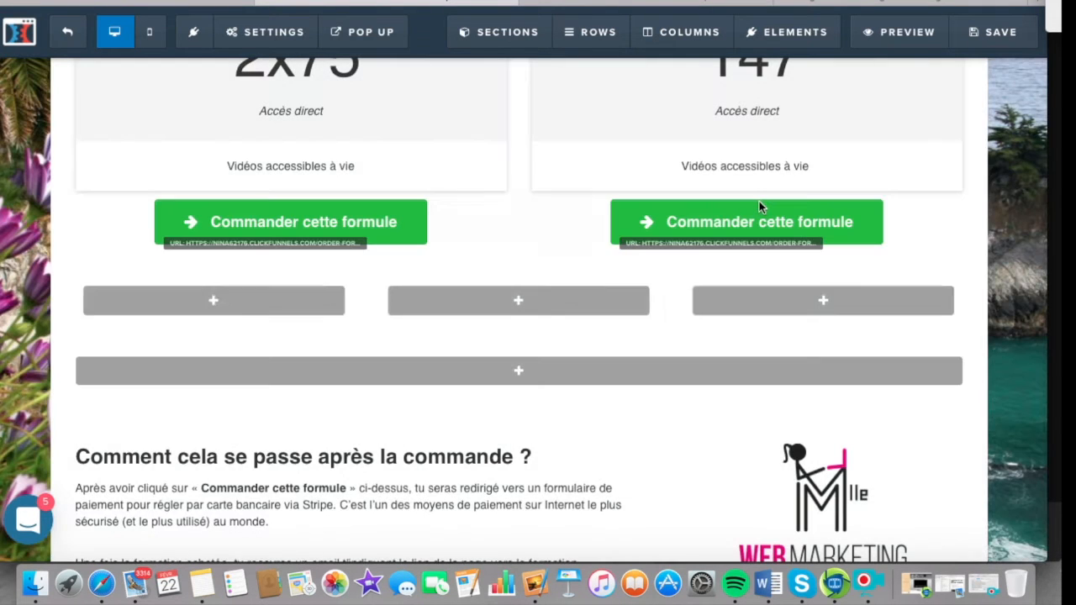
- Insert a Pricing Table element into the first column of the new row
scroll(559, 229, down, 1)
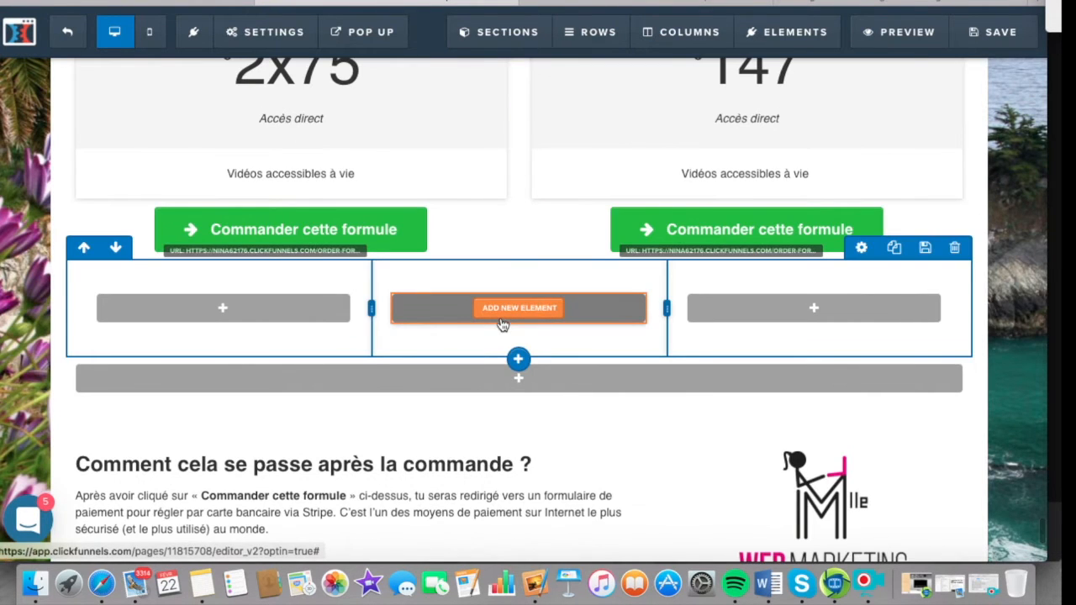
click(249, 317)
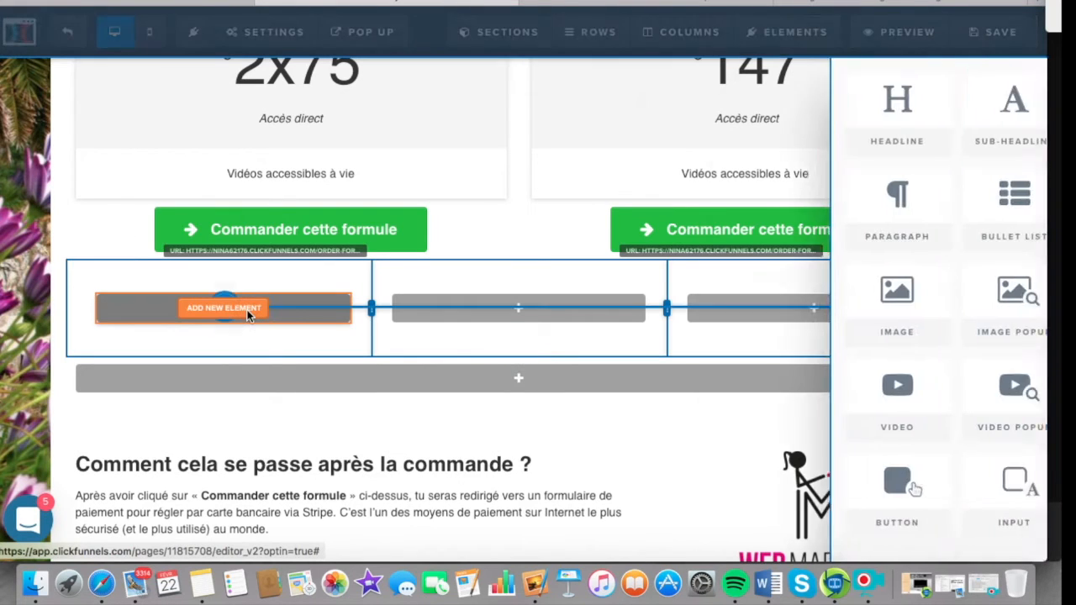
scroll(756, 357, down, 10)
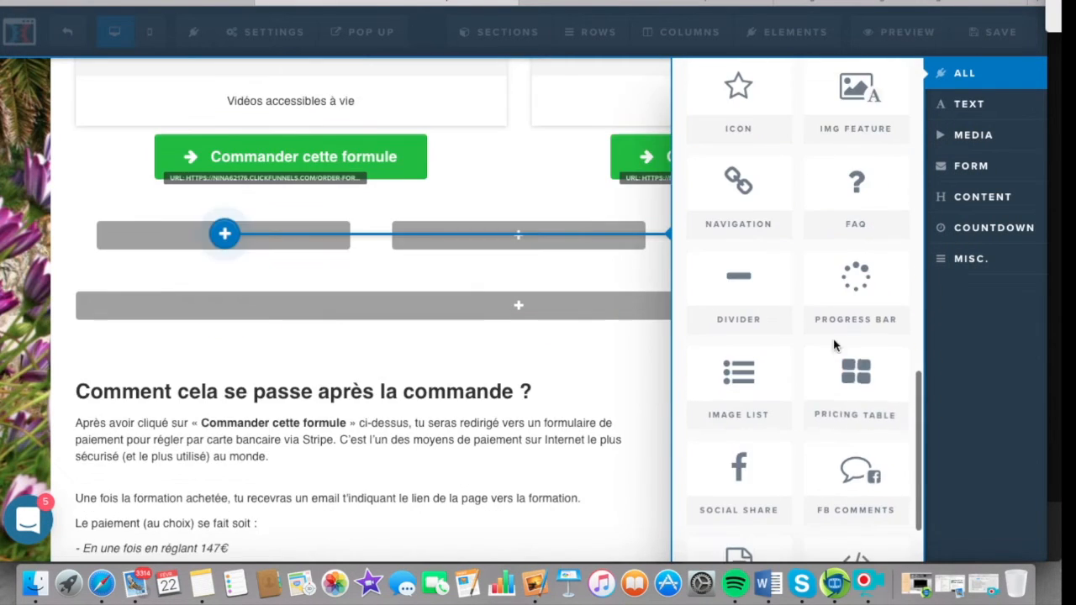
click(858, 383)
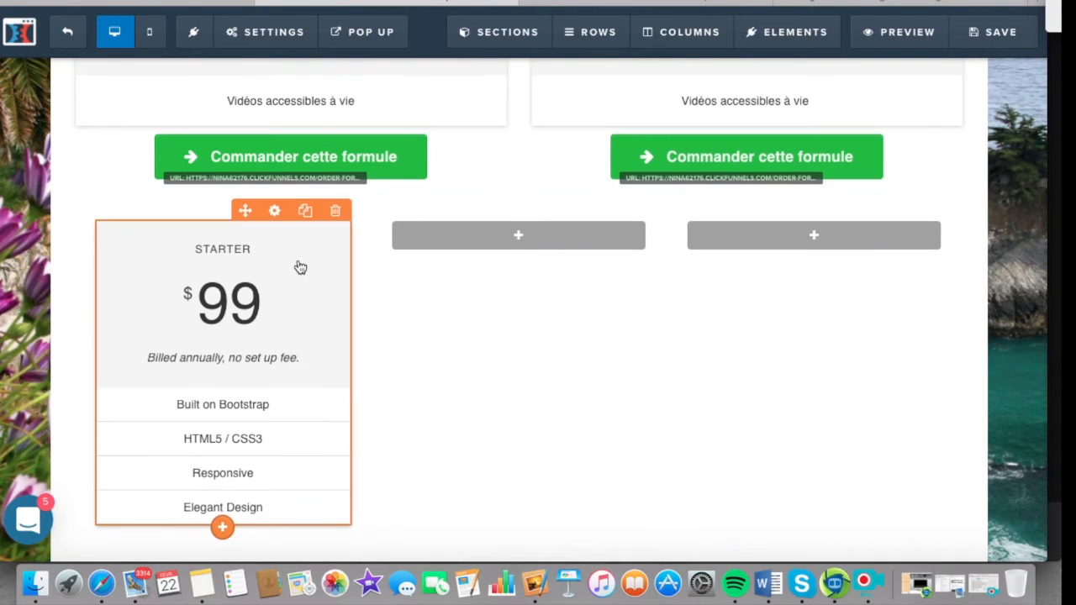
scroll(300, 268, up, 4)
scroll(298, 269, down, 2)
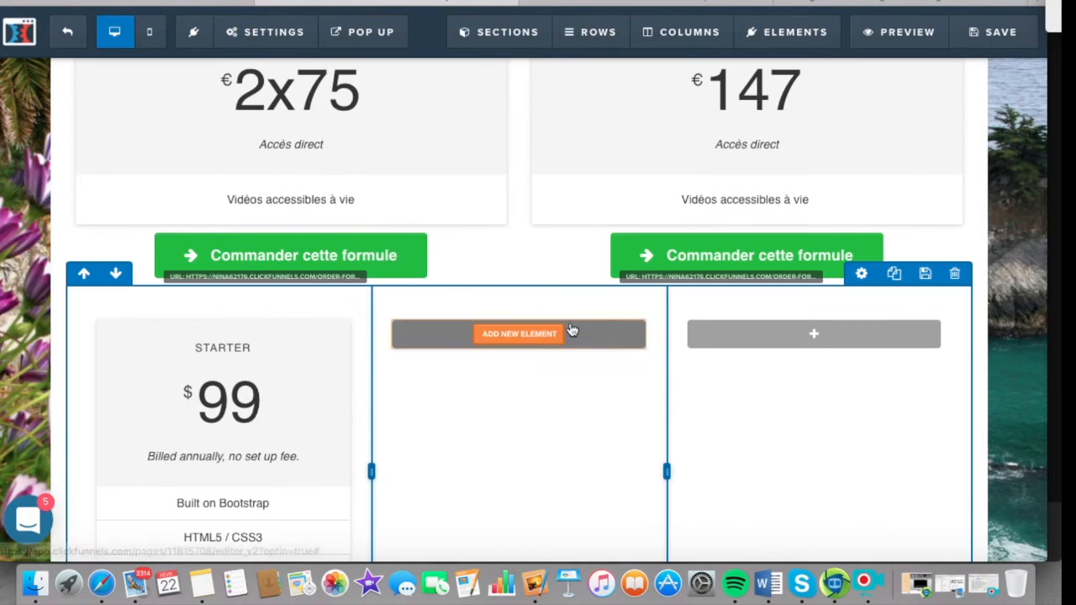
scroll(990, 249, up, 3)
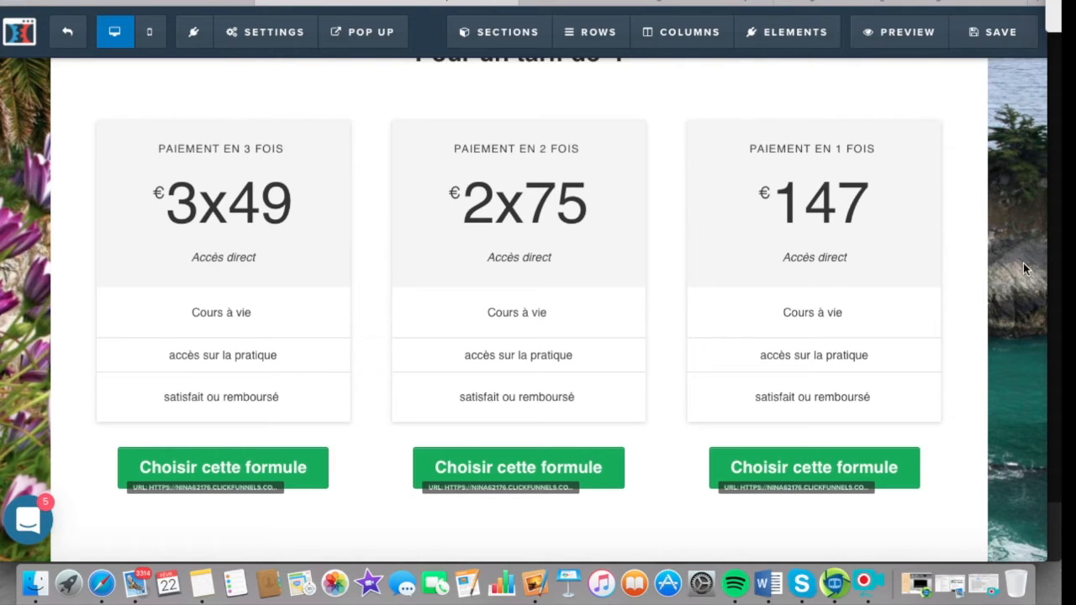
- Save the squeeze page with its three payment options
click(1003, 33)
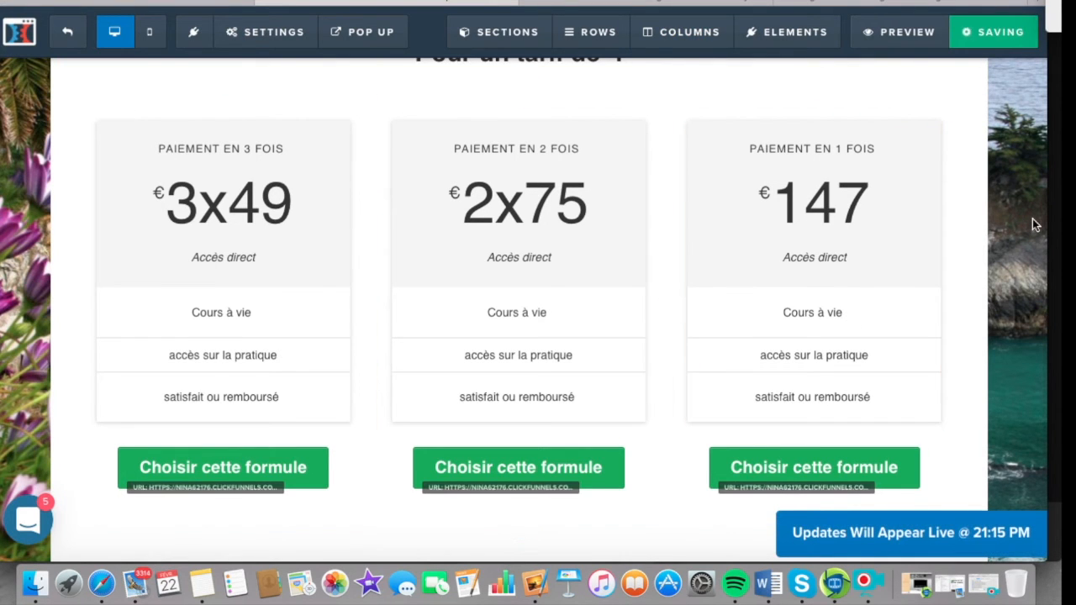
scroll(984, 318, down, 3)
scroll(985, 318, up, 3)
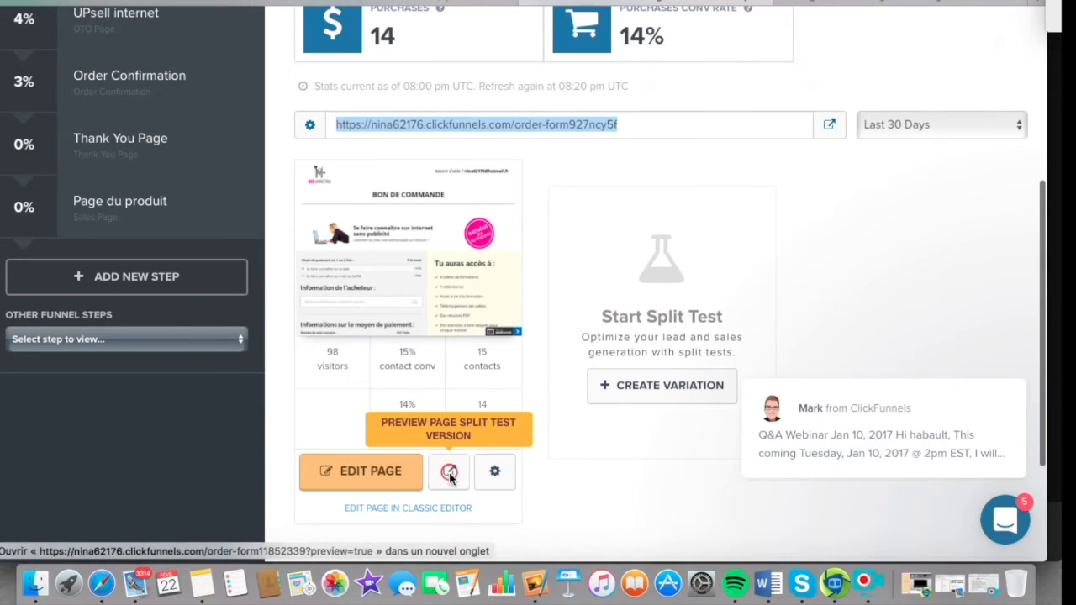
- Preview the order form page and examine its payment choices, card fields and order confirmation
click(449, 473)
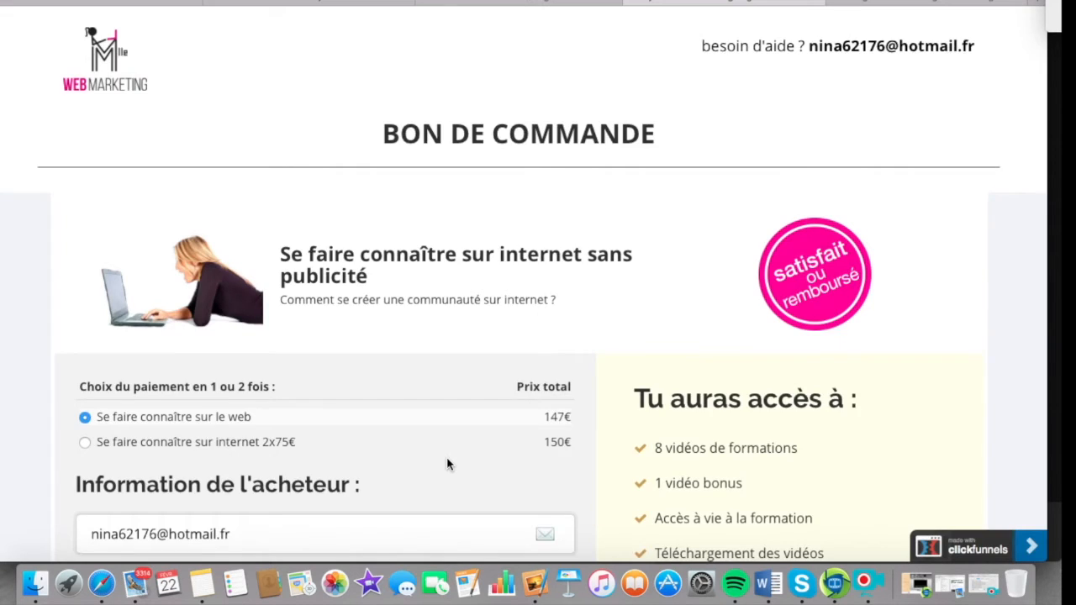
scroll(447, 457, down, 3)
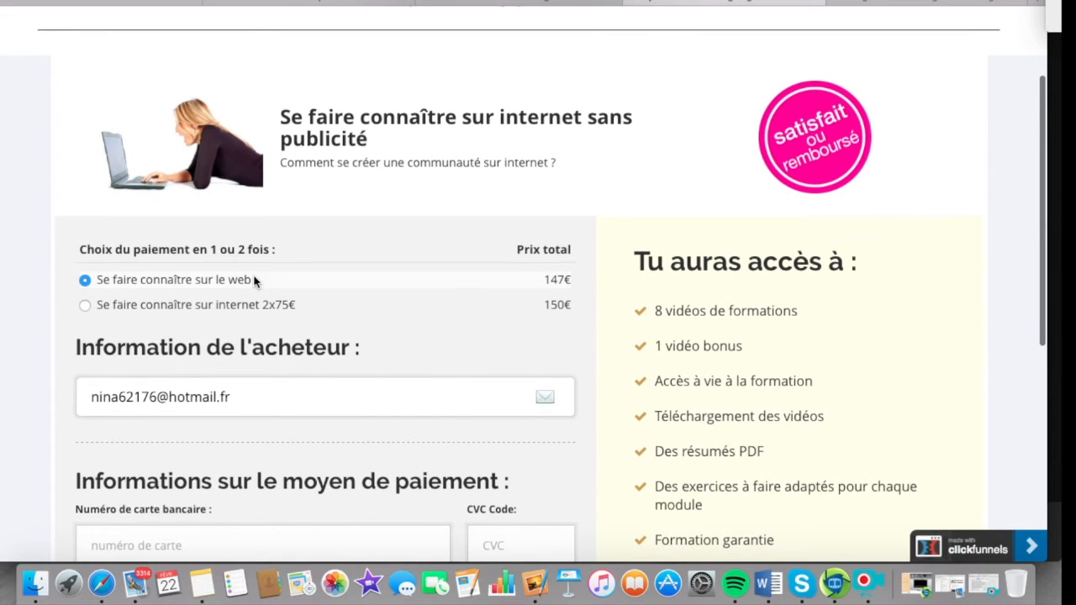
scroll(609, 400, down, 10)
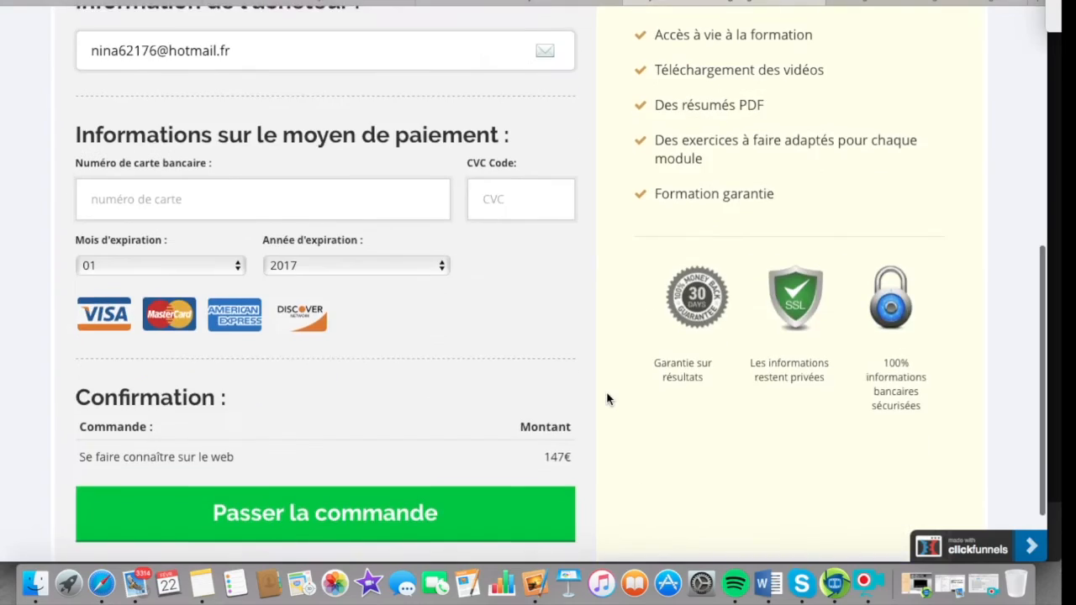
scroll(609, 399, up, 13)
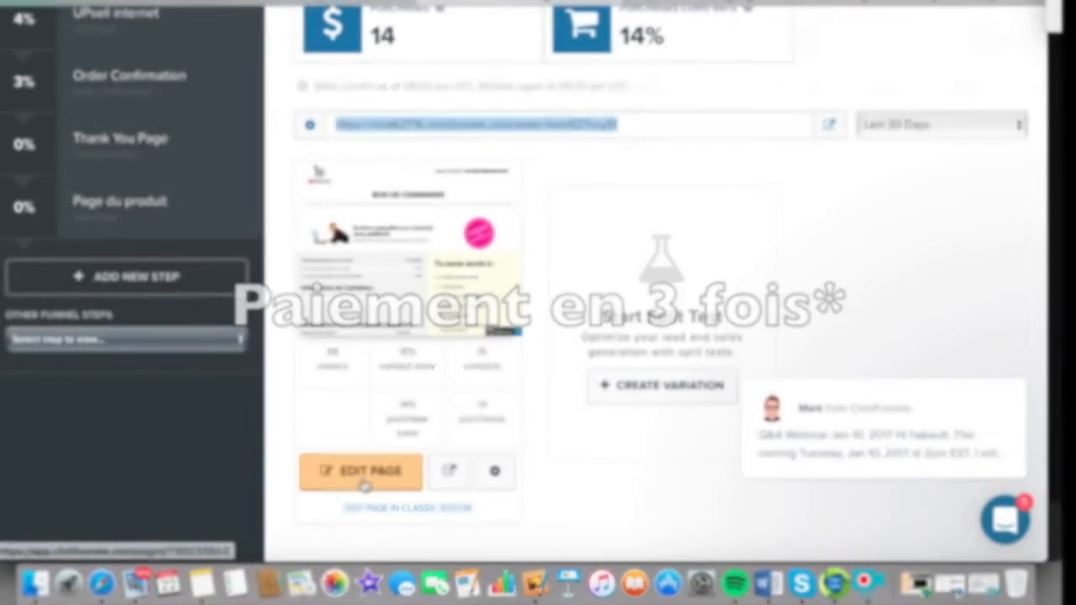
- Start a new product for the Order Form step and name it "paiement 3x49"
scroll(364, 485, up, 6)
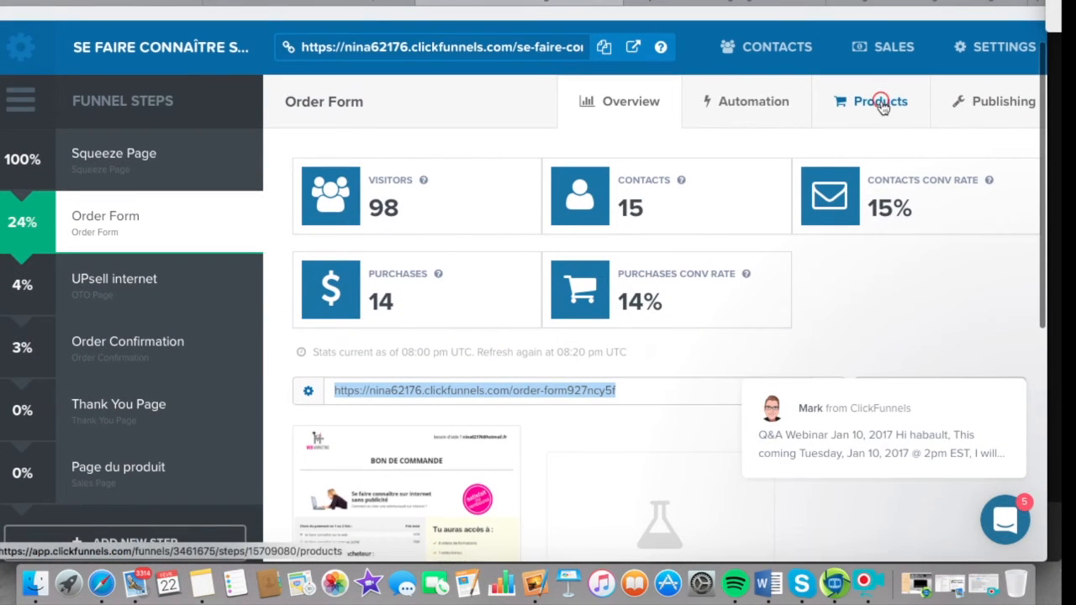
click(881, 105)
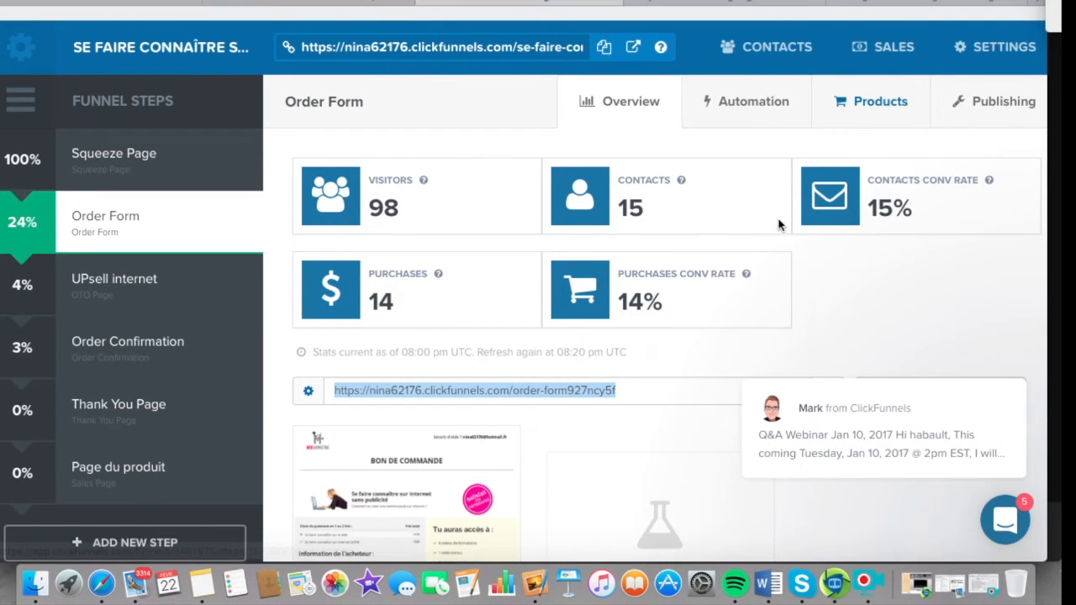
scroll(717, 473, down, 2)
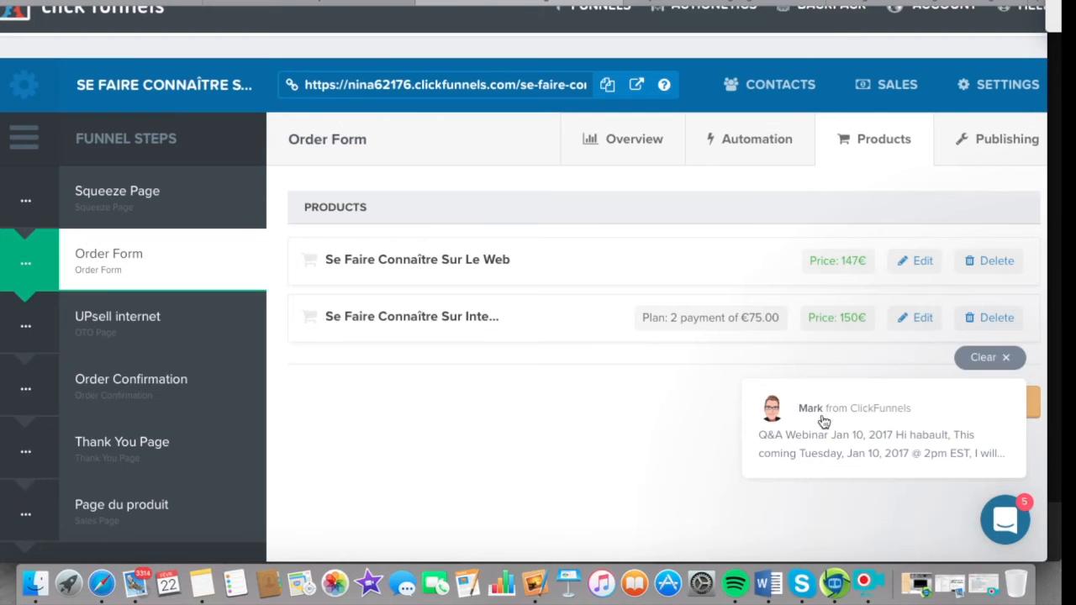
click(1035, 403)
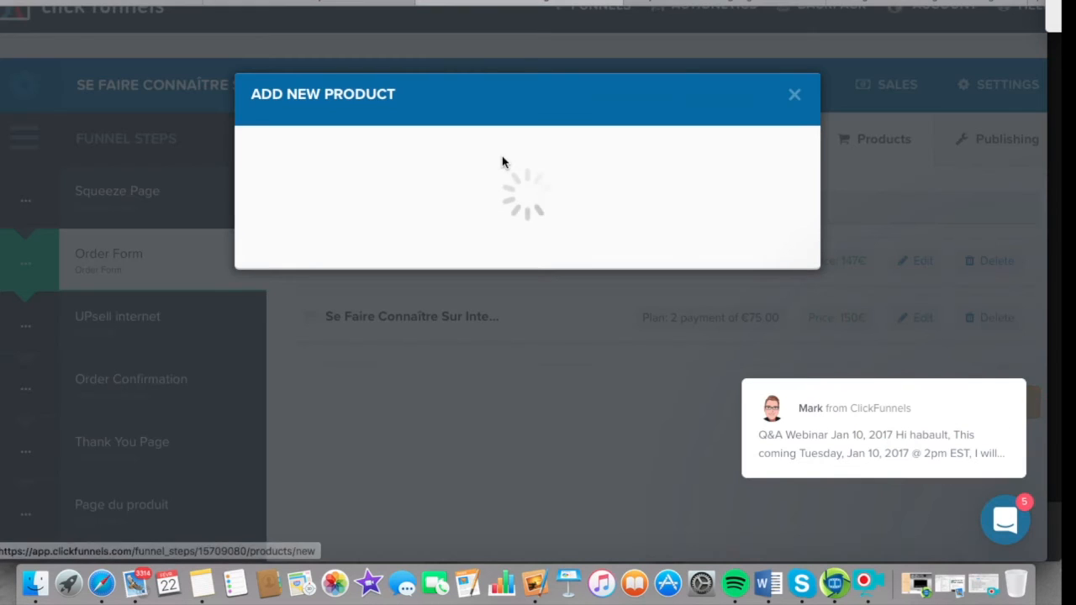
click(308, 223)
text(Pai)
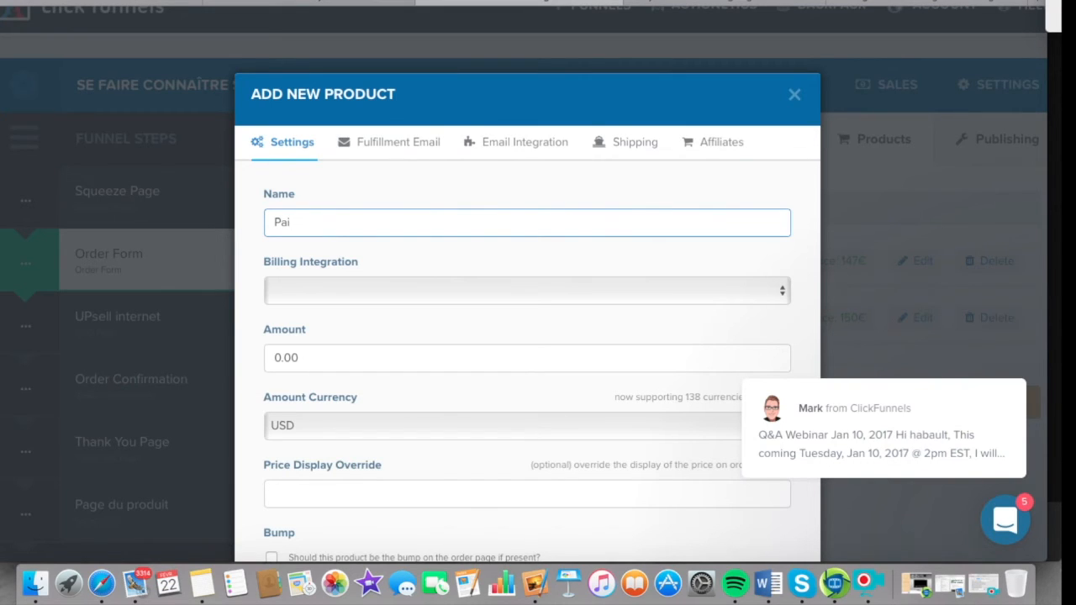
key(BackSpace)
key(BackSpace)
key(BackSpace)
text(paiement 3x49)
- Set the new product's billing integration to Stripe
scroll(384, 271, down, 3)
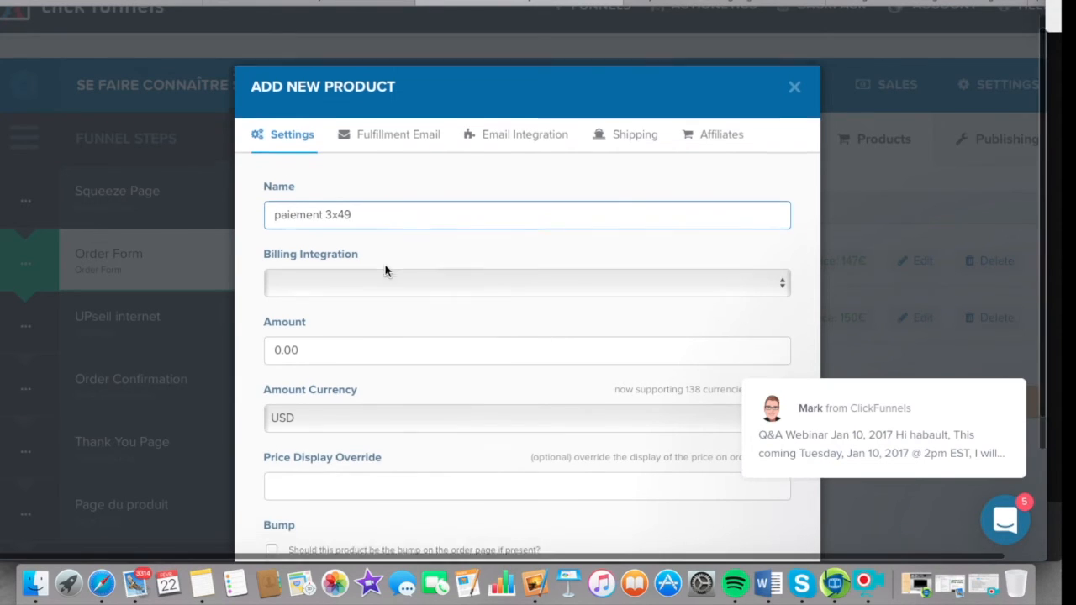
click(412, 237)
click(307, 275)
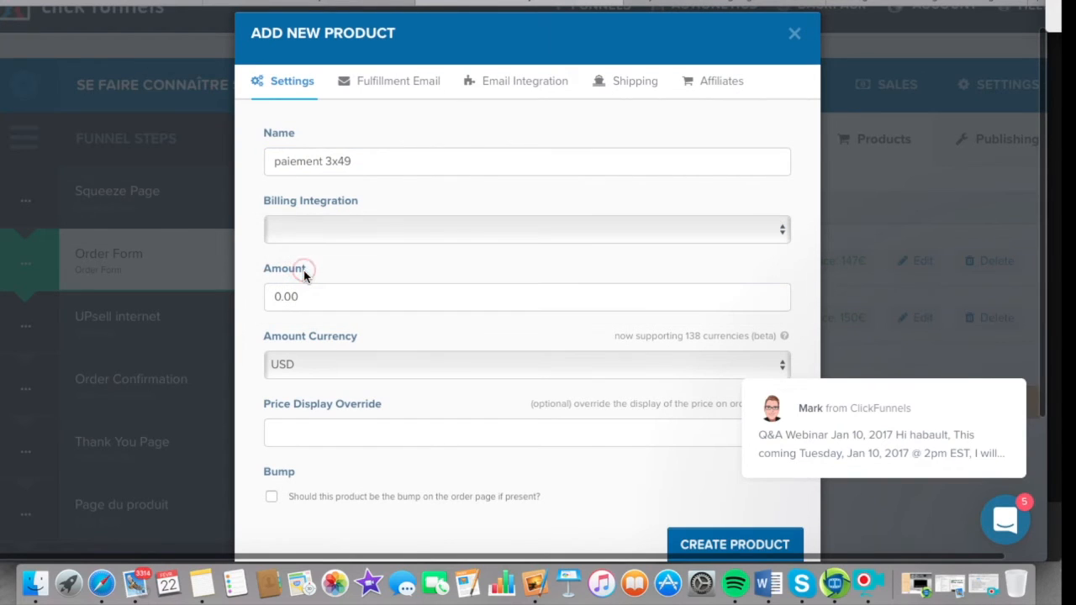
- Replace the new product's default amount with 147
click(327, 297)
key(BackSpace)
key(BackSpace)
key(BackSpace)
key(BackSpace)
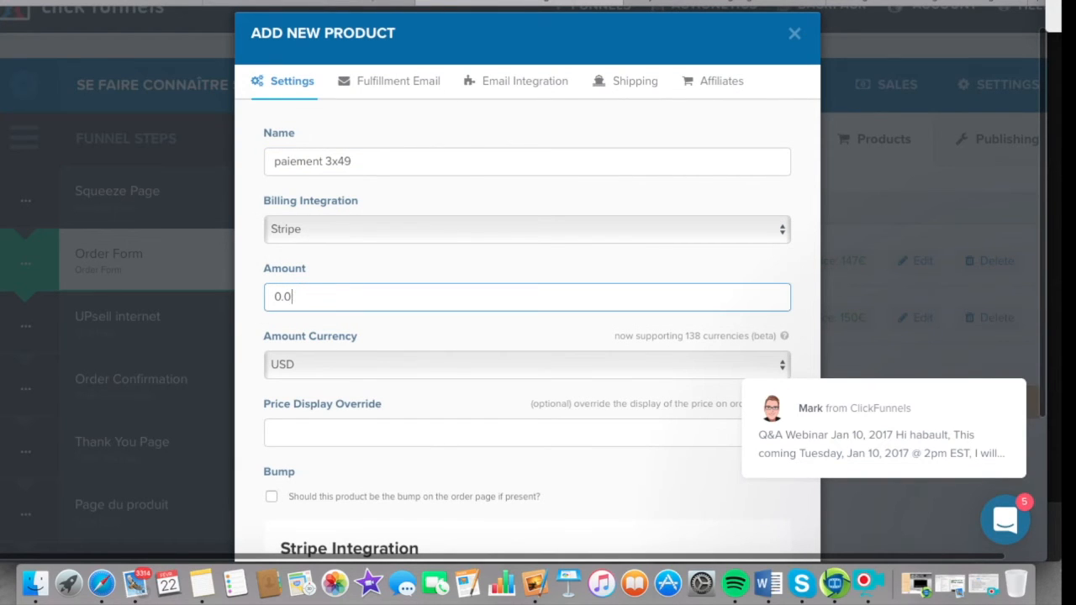
text(4)
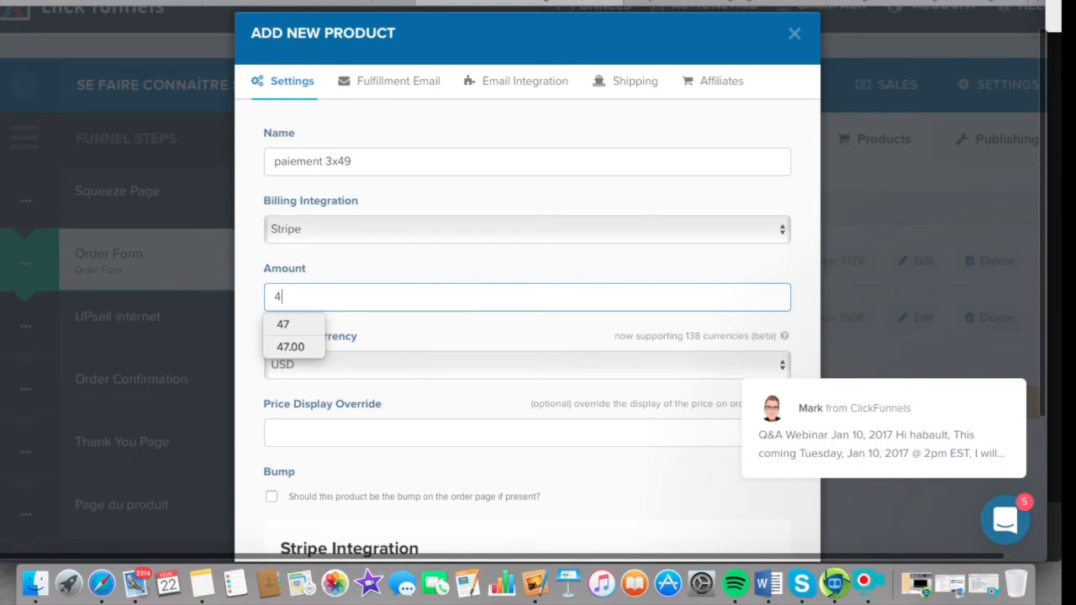
key(BackSpace)
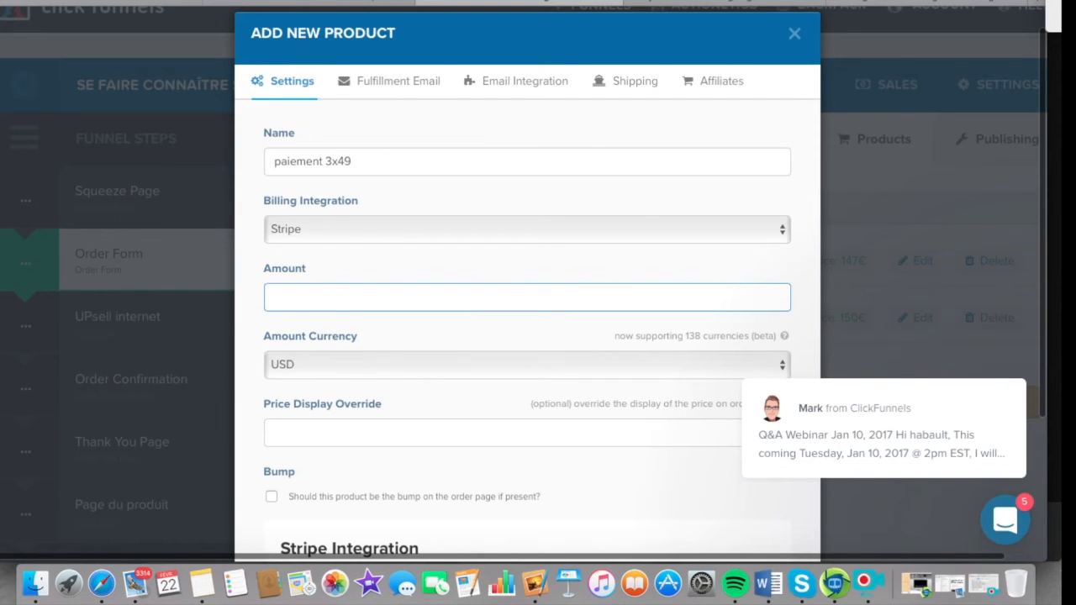
text(47€)
scroll(395, 315, down, 2)
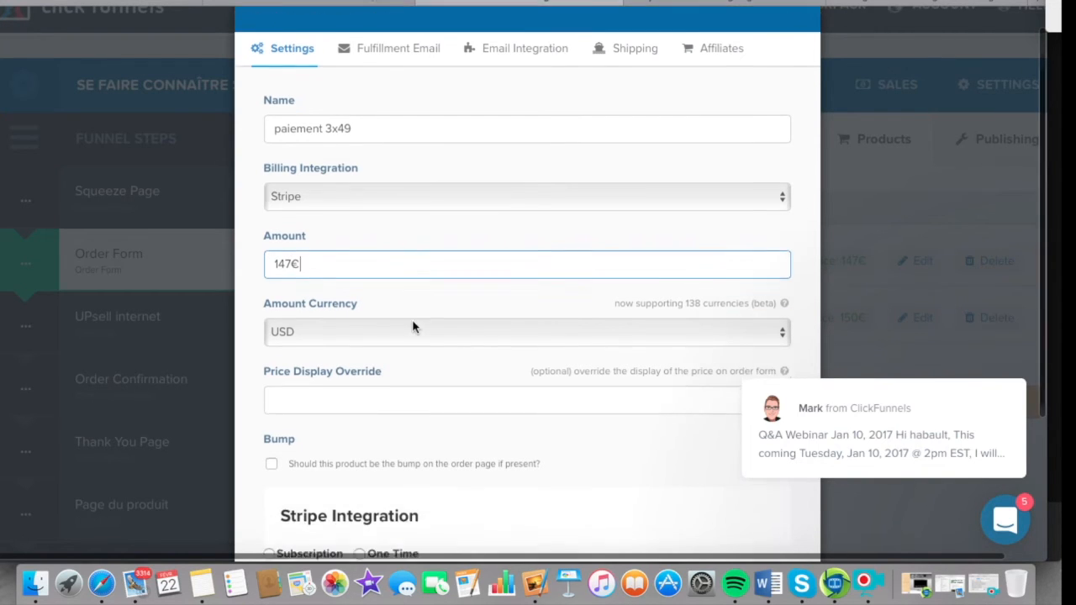
key(BackSpace)
- Set the new product's amount currency to EUR
click(377, 312)
scroll(363, 133, up, 10)
scroll(363, 133, up, 4)
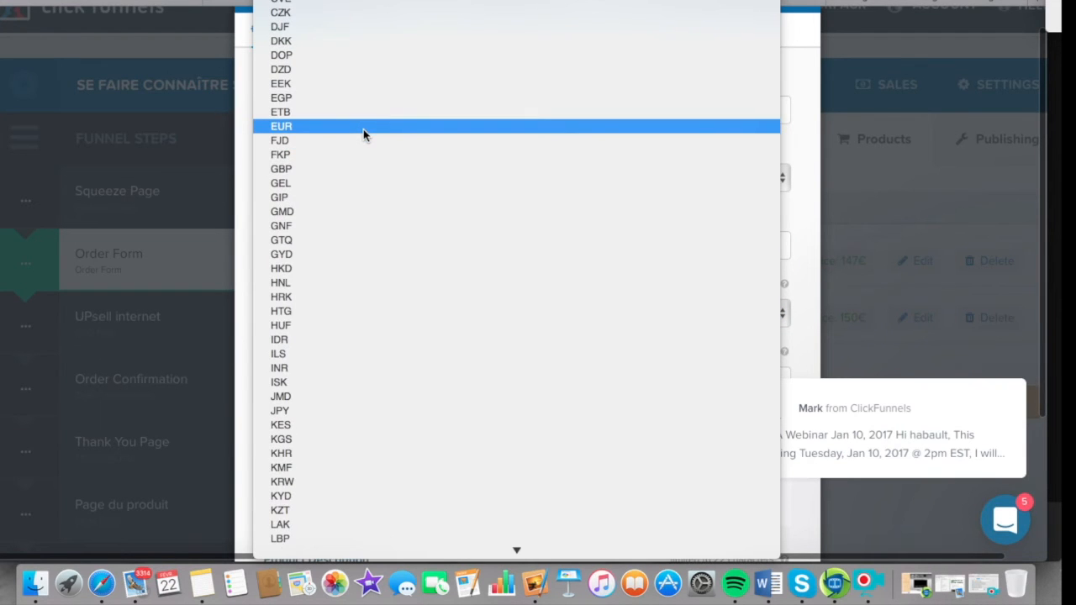
scroll(363, 133, up, 5)
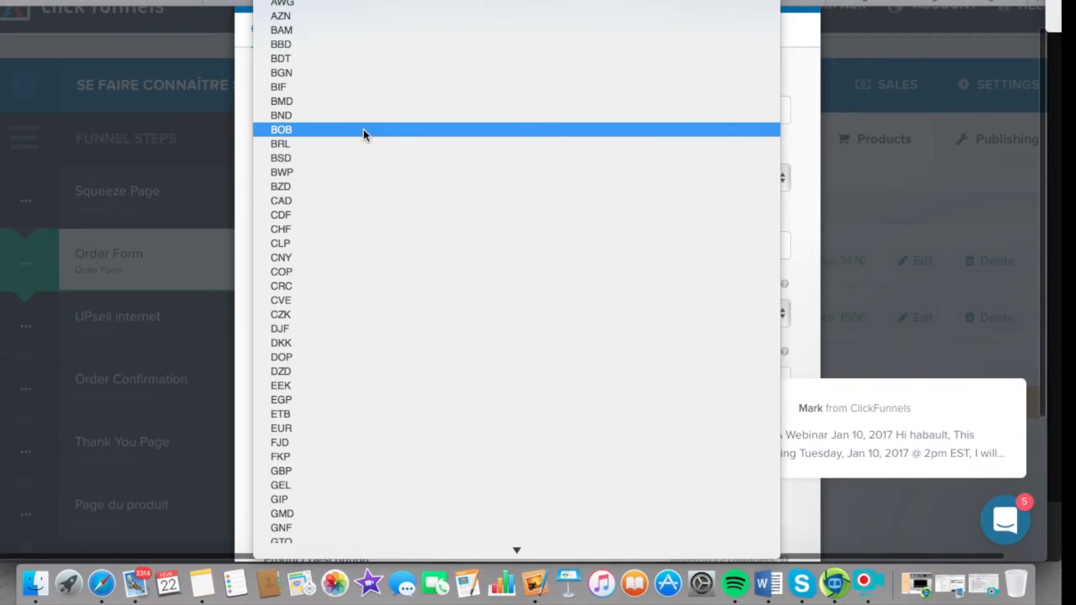
scroll(363, 134, down, 2)
click(284, 336)
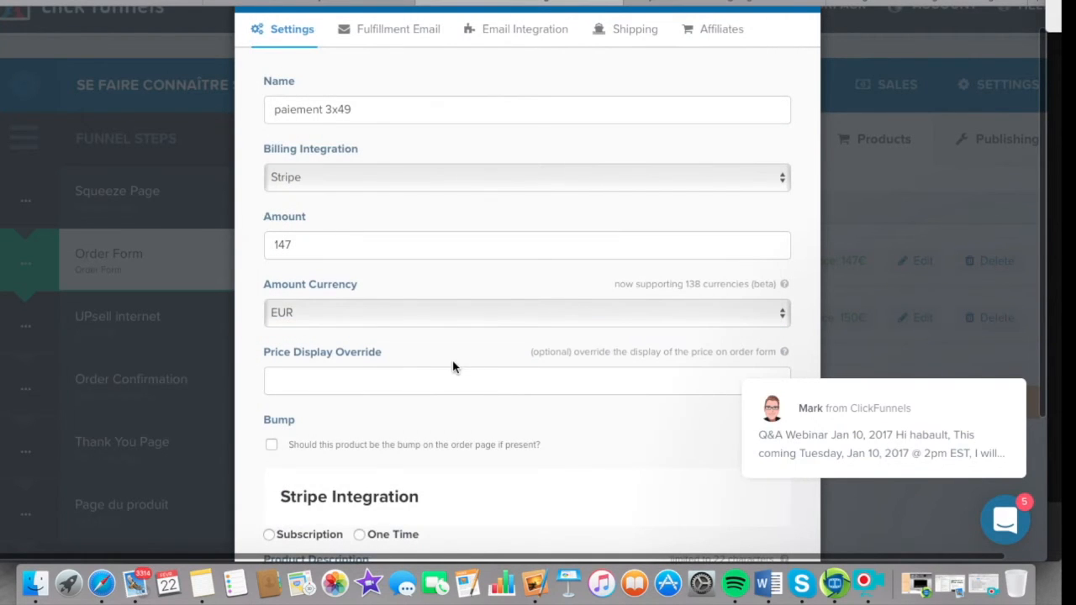
- Set the new product's price display override to 147€ and choose Subscription as its Stripe payment type
click(339, 382)
text(14)
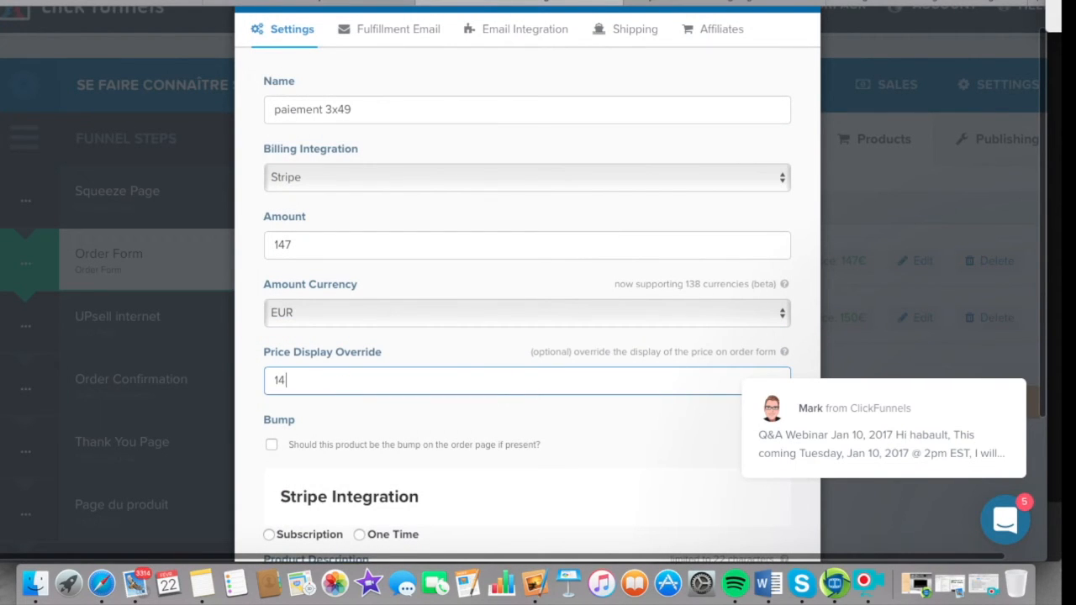
text(7€)
scroll(411, 417, down, 5)
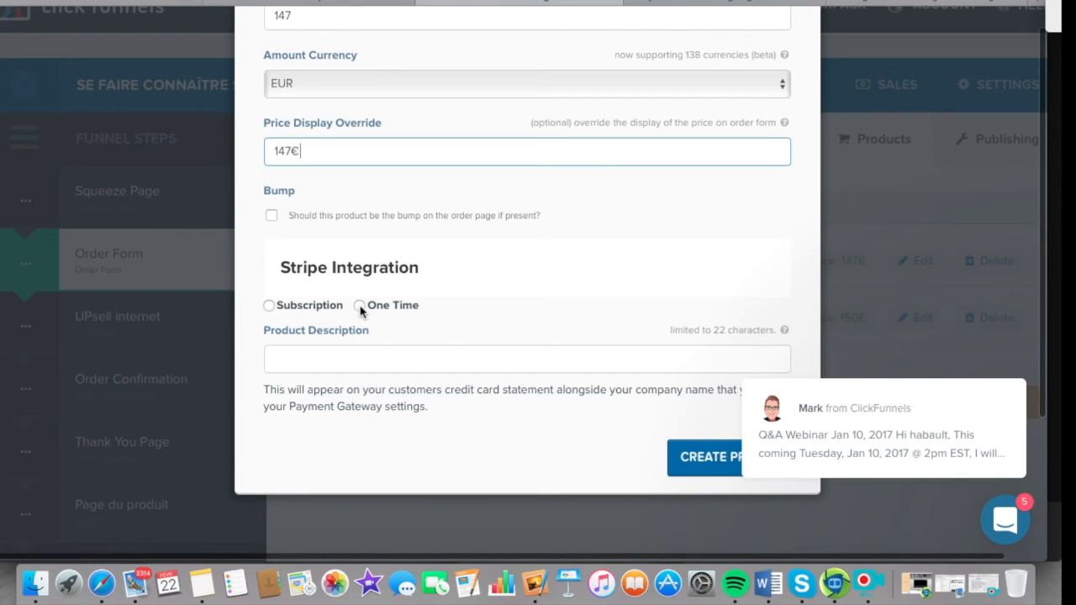
click(269, 305)
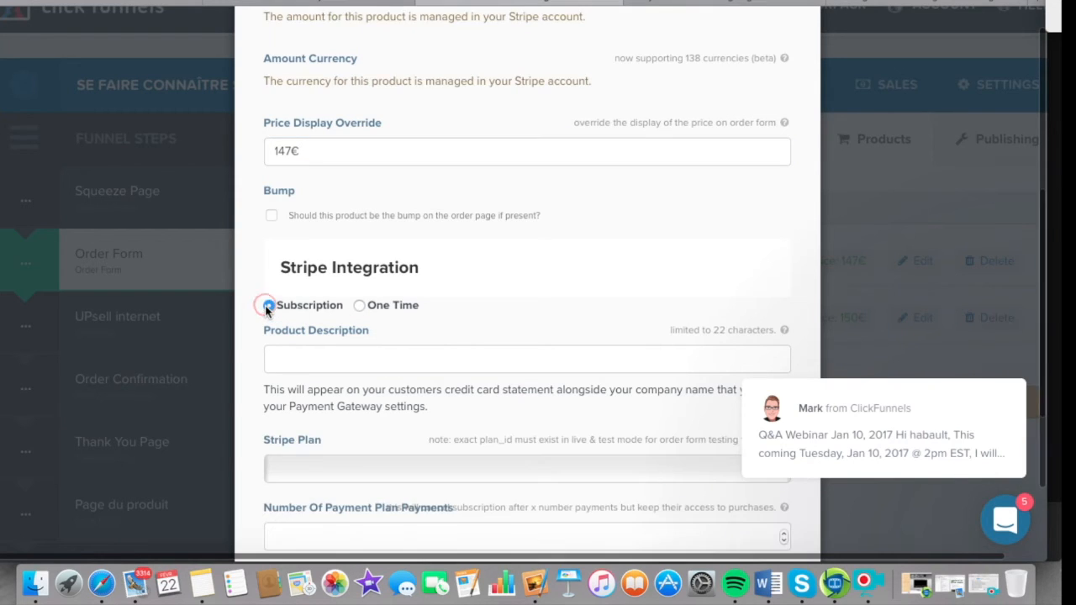
- Enter "Paiement 3x49" as the product description and check the available Stripe plans
scroll(526, 363, down, 3)
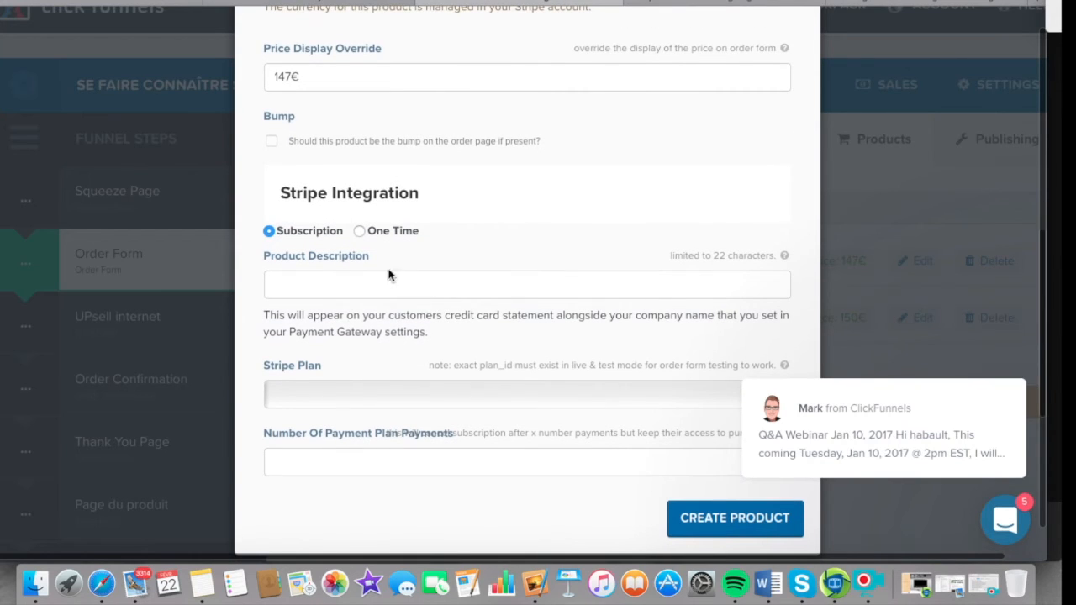
click(373, 285)
text(Paiement 3x)
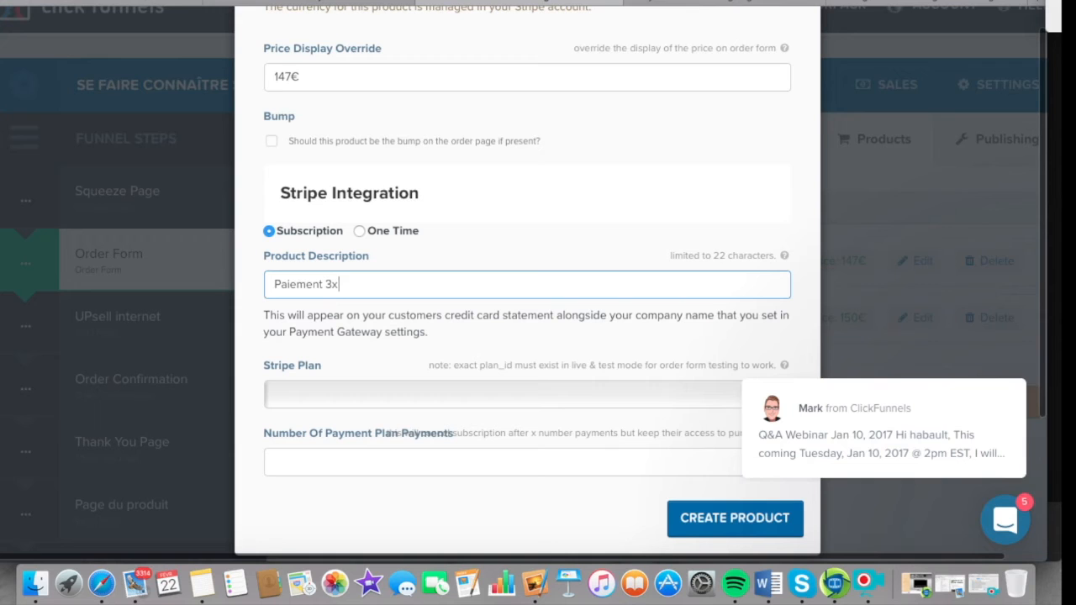
text(49)
scroll(454, 312, down, 2)
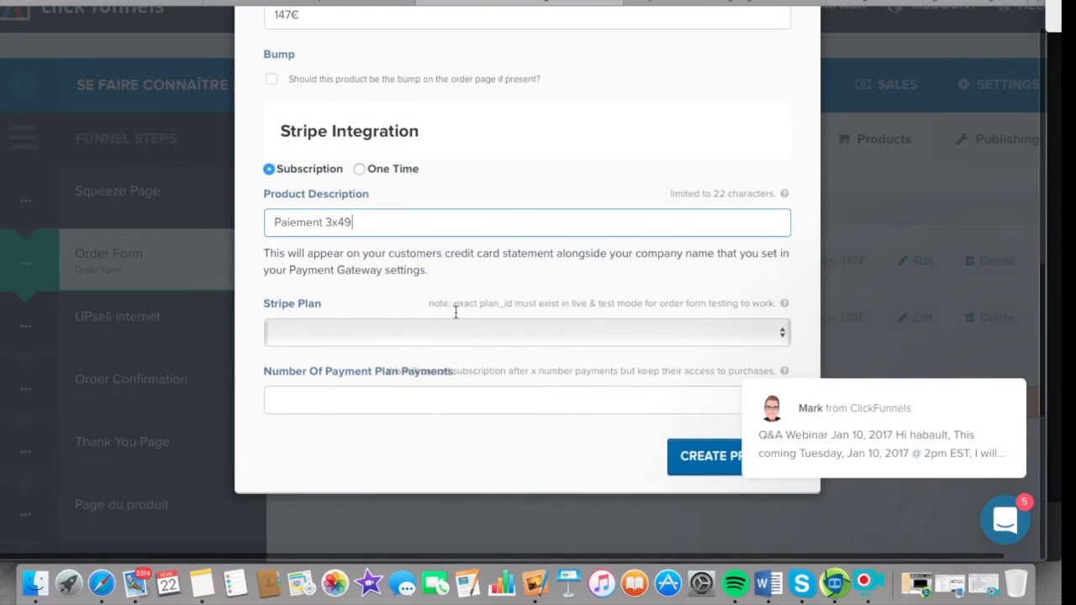
click(501, 335)
click(437, 294)
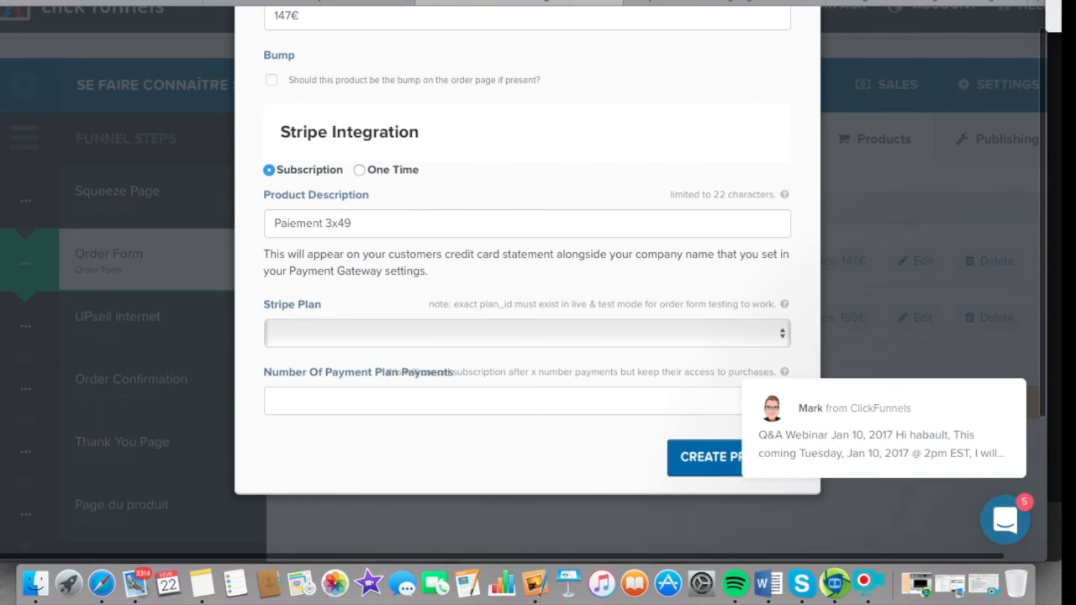
- Switch to the Stripe dashboard and start a new subscription plan with "Paiement 3x49" as both ID and name
click(168, 2)
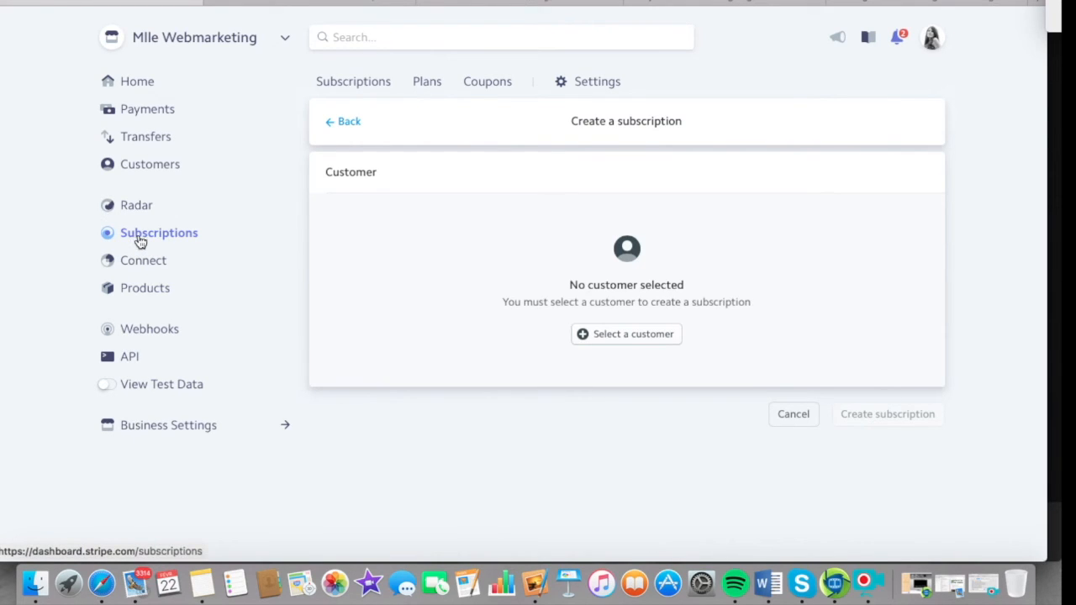
click(428, 84)
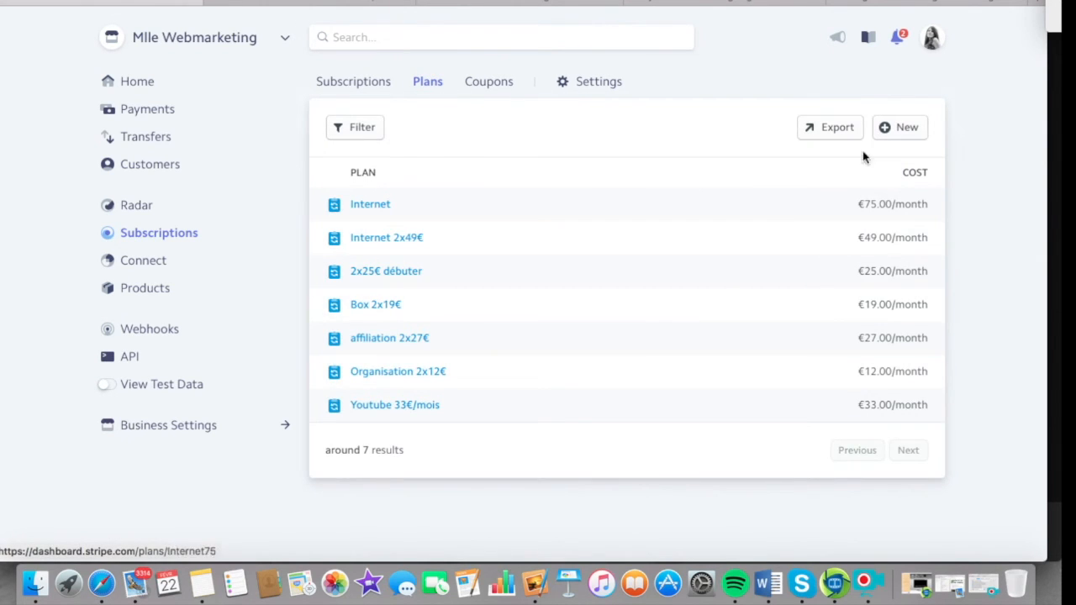
click(912, 133)
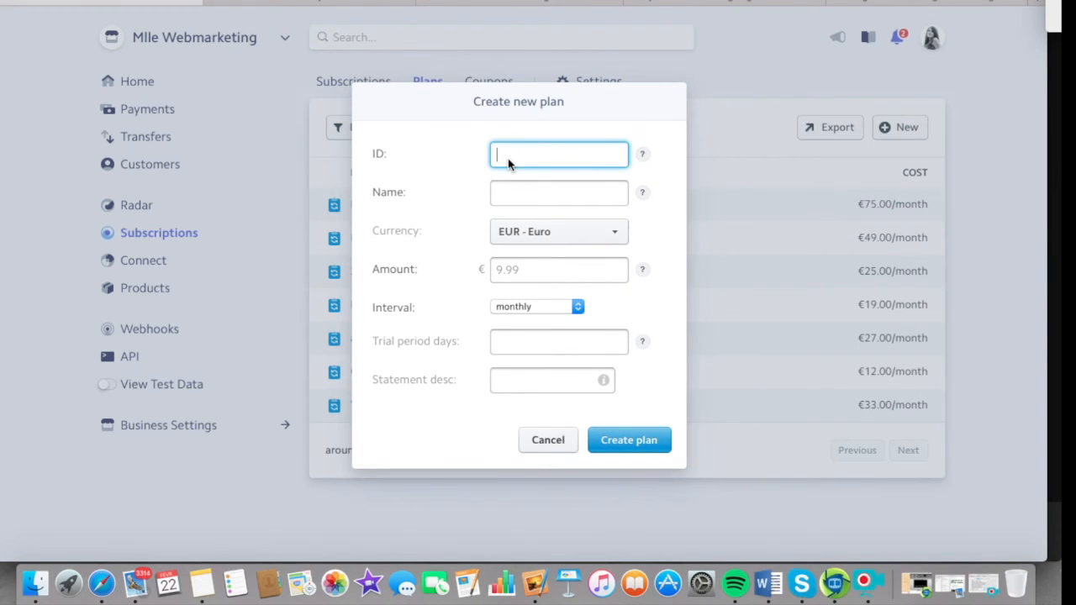
text(Paiement 3x49)
click(562, 194)
text(Paiemen)
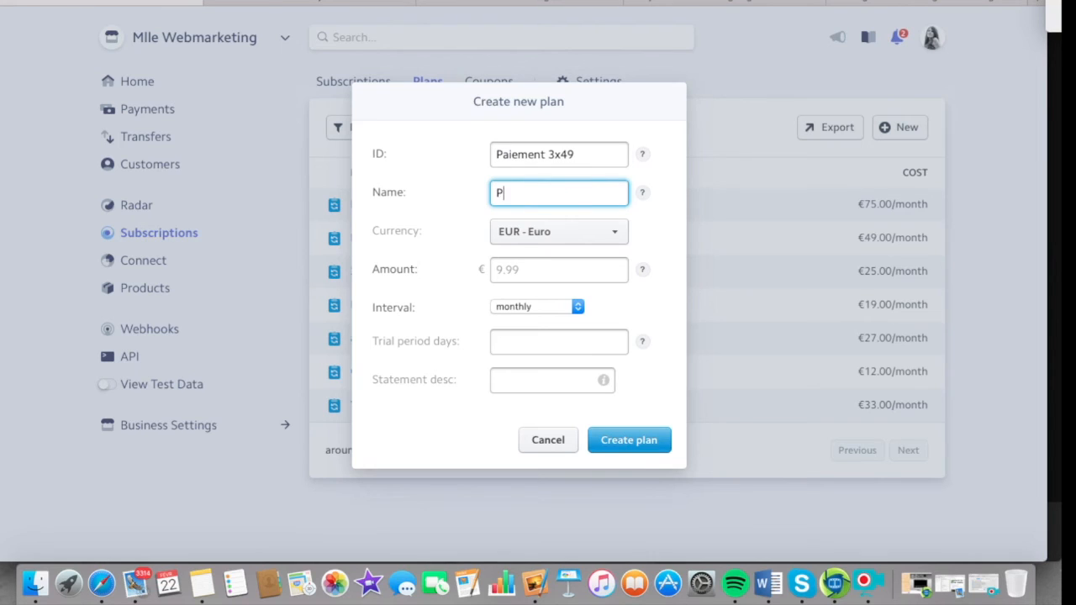
text(t 3x49)
- Set the plan's amount to 49 euros and create it, authenticating with the prefilled account password
click(541, 270)
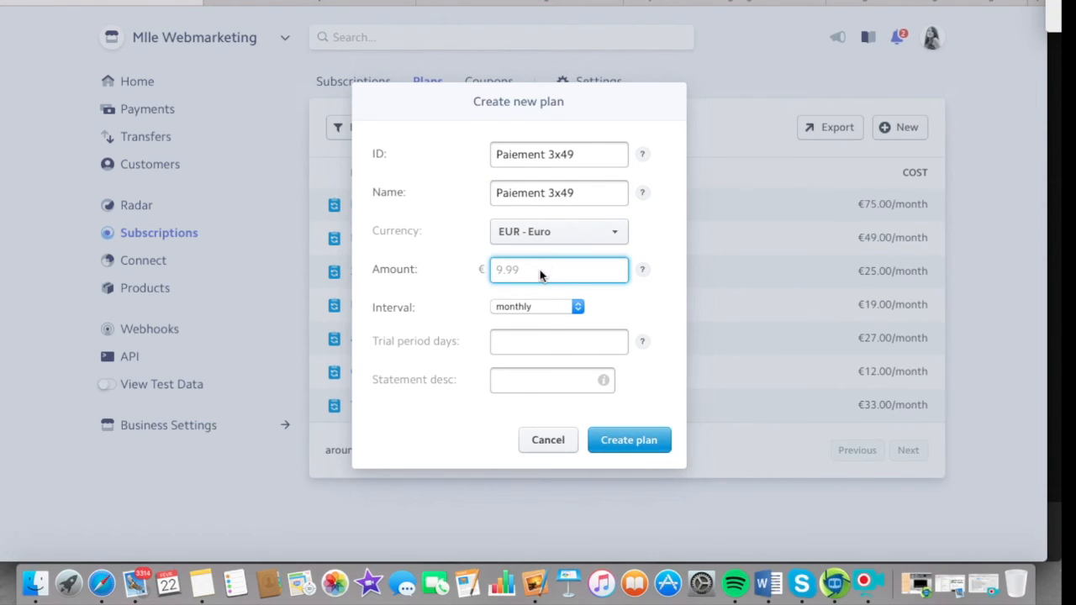
text(49)
click(627, 437)
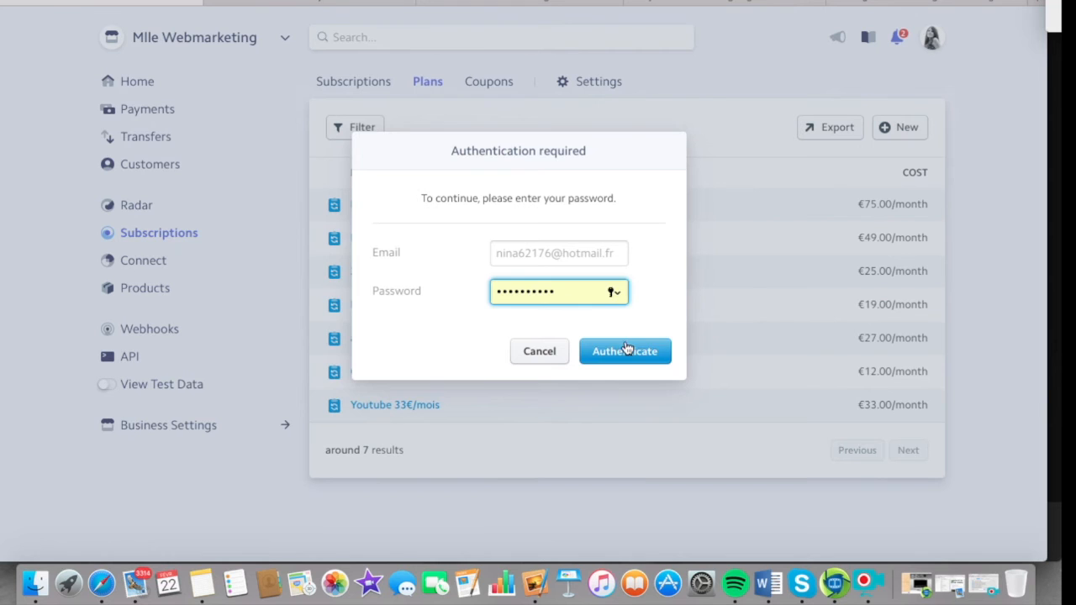
click(624, 347)
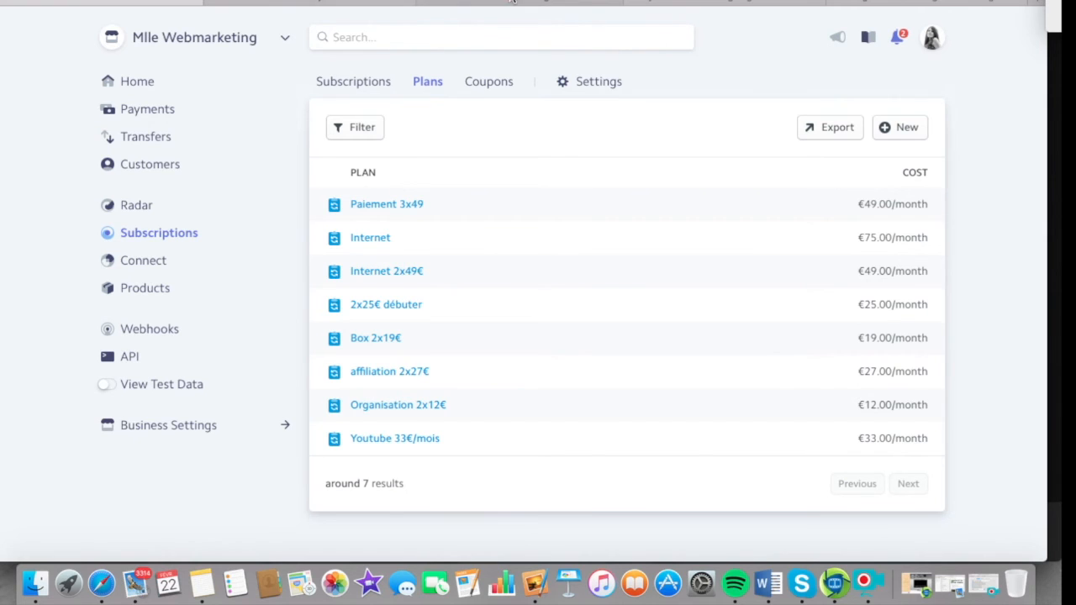
- Switch back to ClickFunnels and set the product's price display override to 147€ and its description to "Paiement 3x49"
click(511, 2)
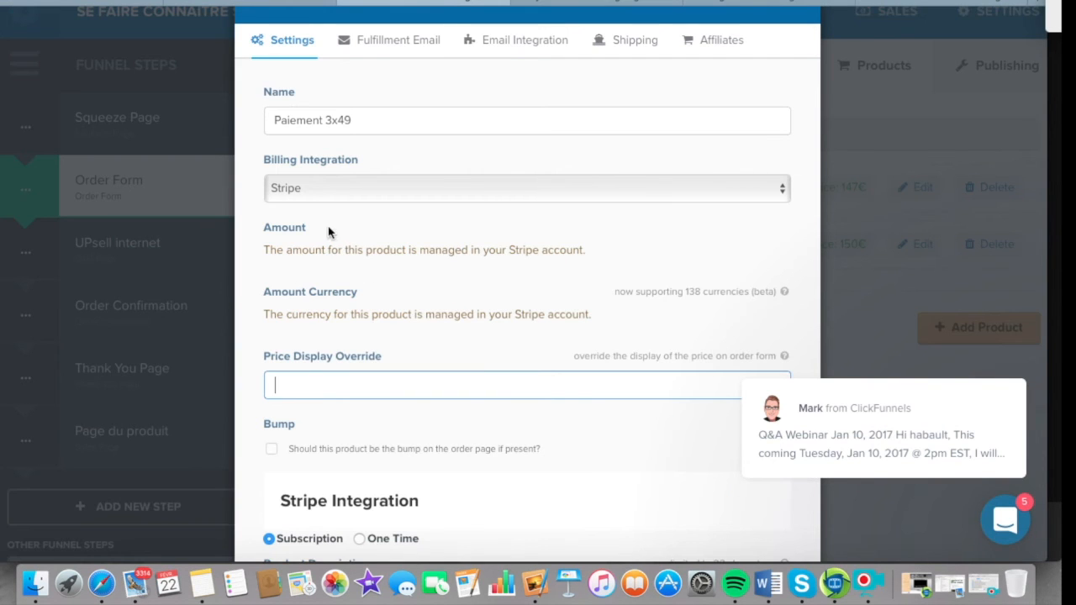
scroll(502, 440, down, 2)
scroll(502, 439, up, 2)
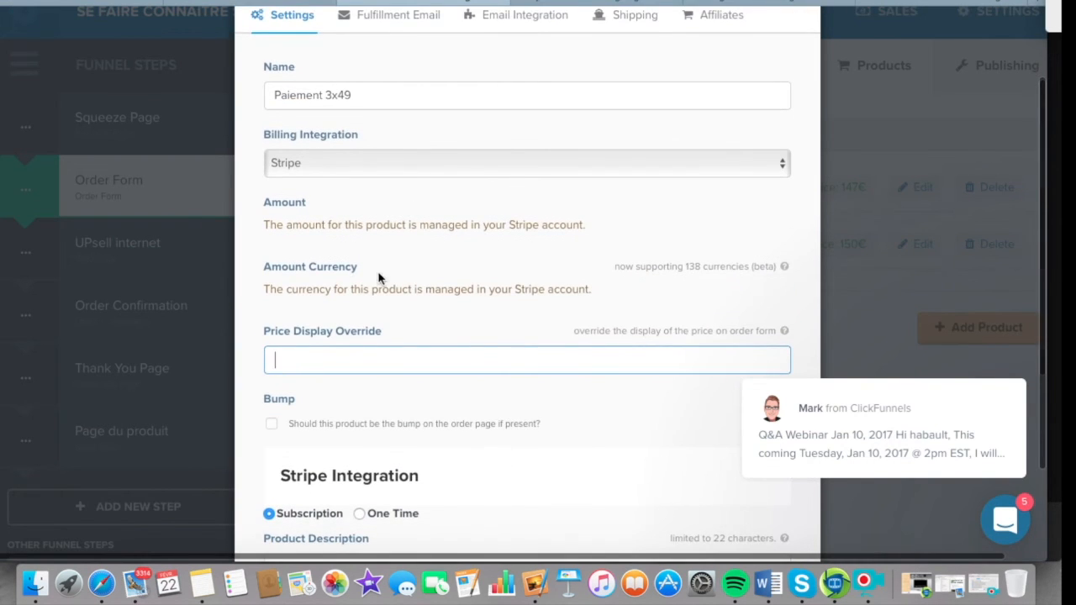
click(319, 354)
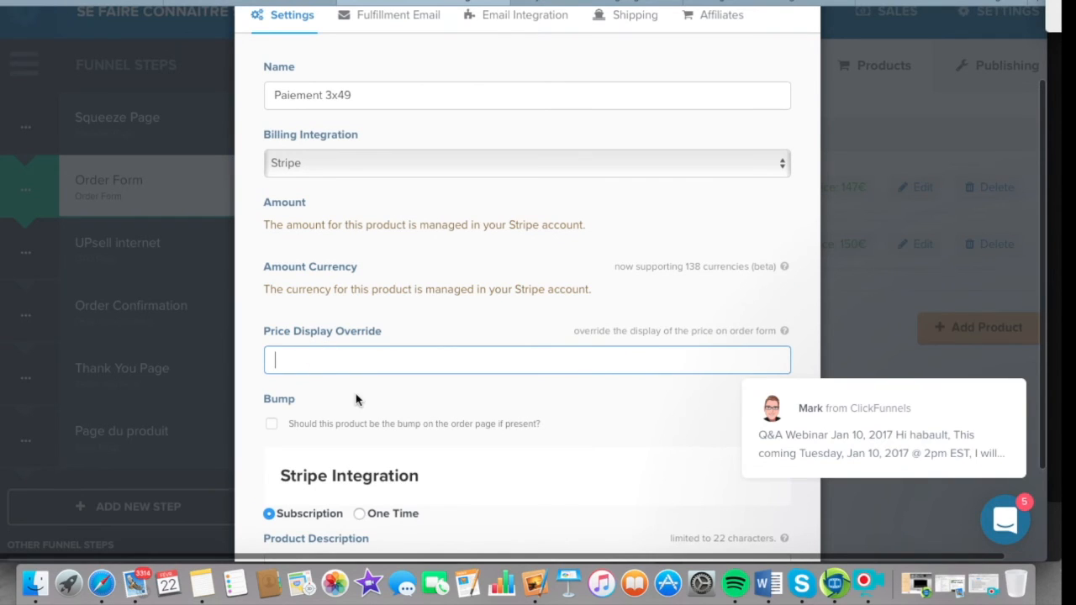
text(147€)
scroll(547, 360, down, 6)
click(326, 305)
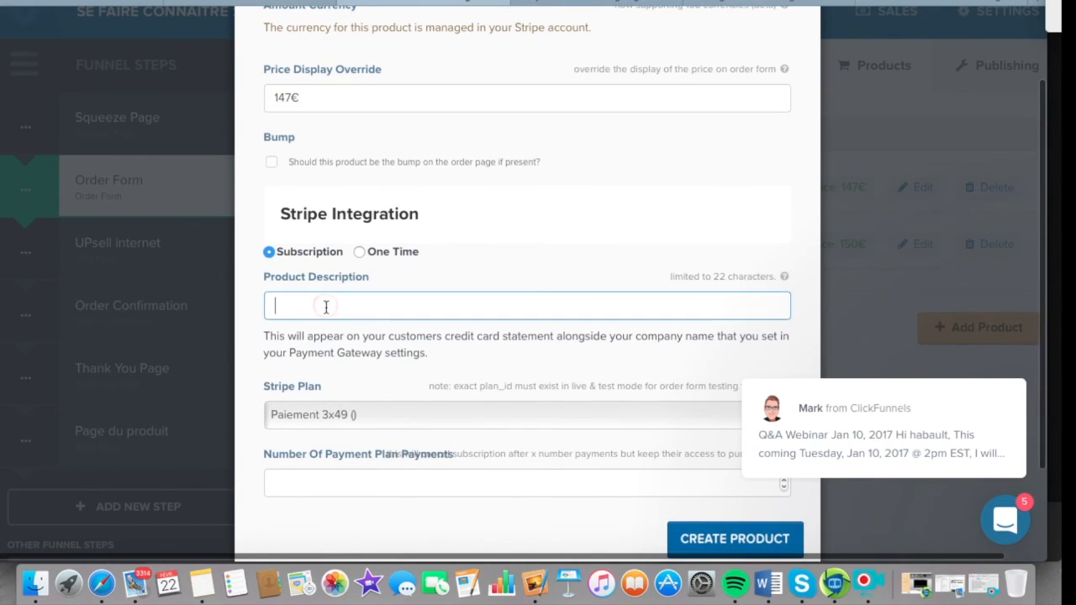
text(Paiement 3x49)
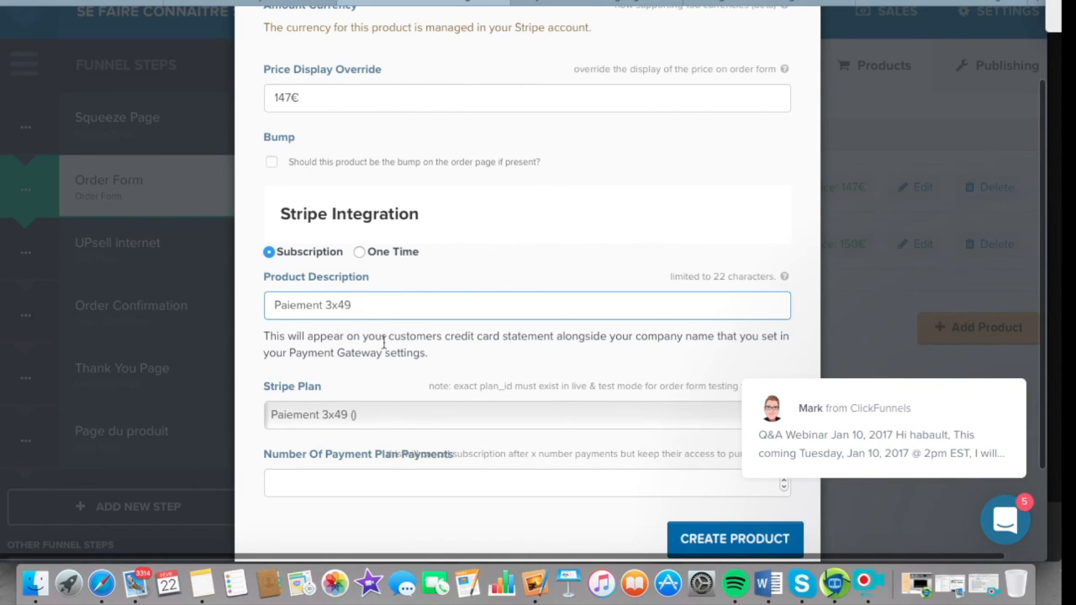
- Set the number of payment plan payments to 3 and create the product
scroll(384, 342, down, 2)
click(294, 425)
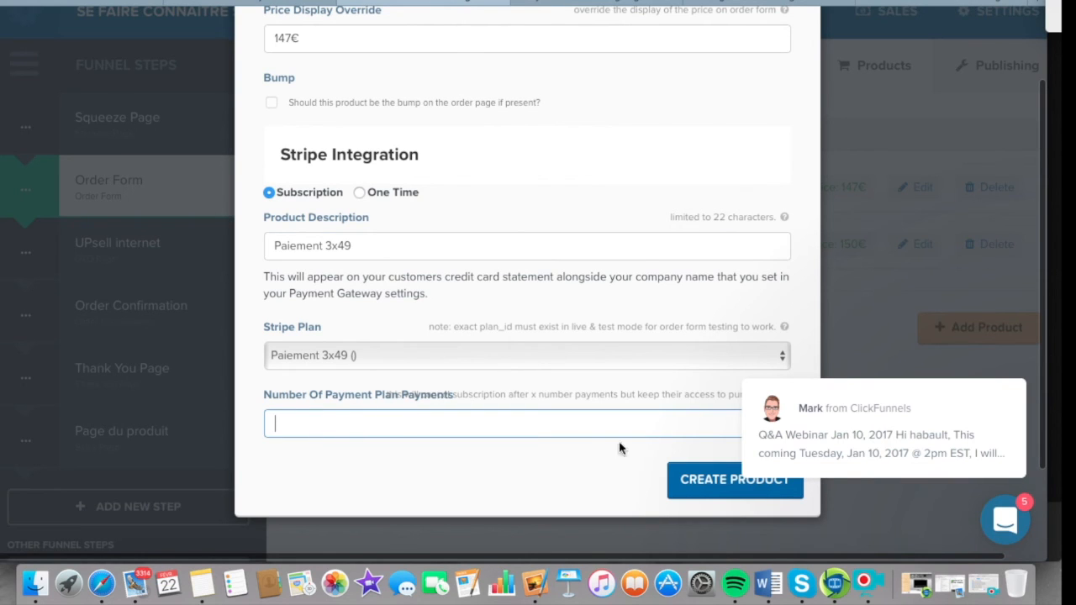
text(3)
click(709, 487)
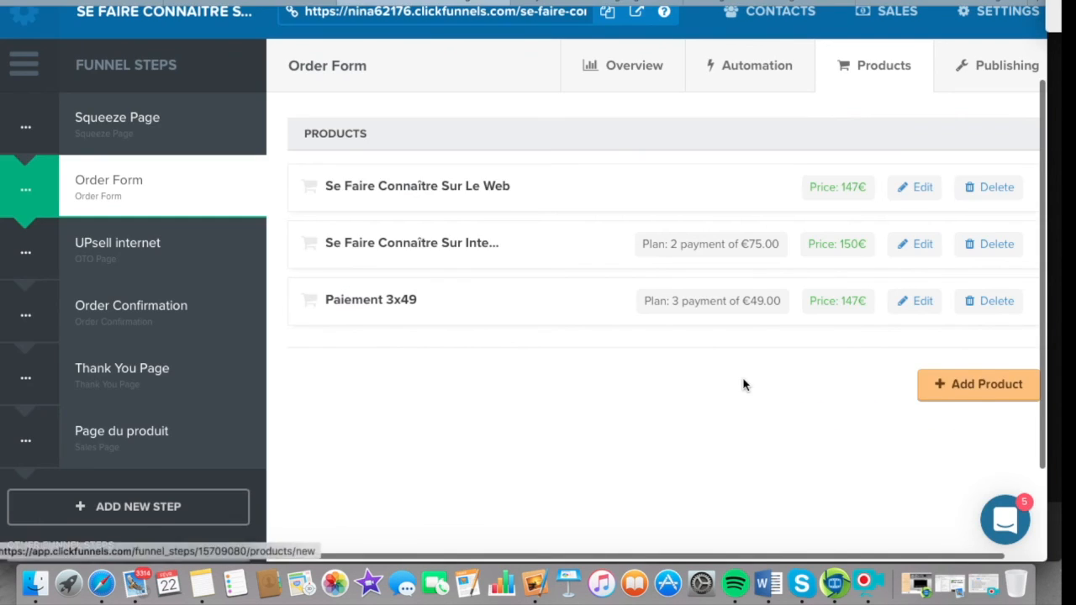
- Return to the Order Form step's overview and open the live order page
scroll(743, 385, up, 3)
click(634, 165)
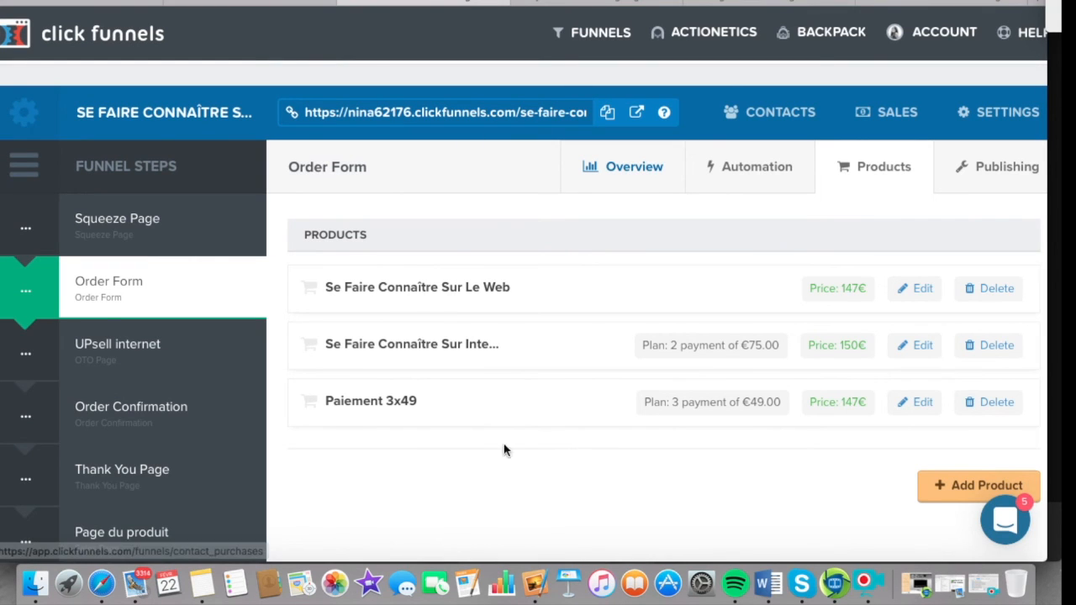
scroll(429, 476, down, 5)
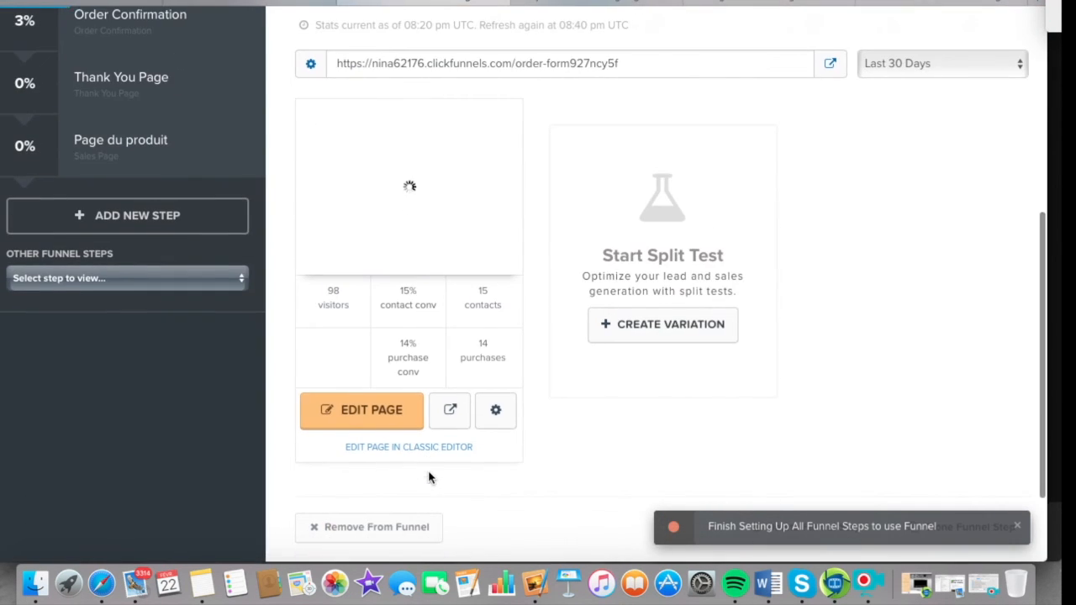
click(452, 410)
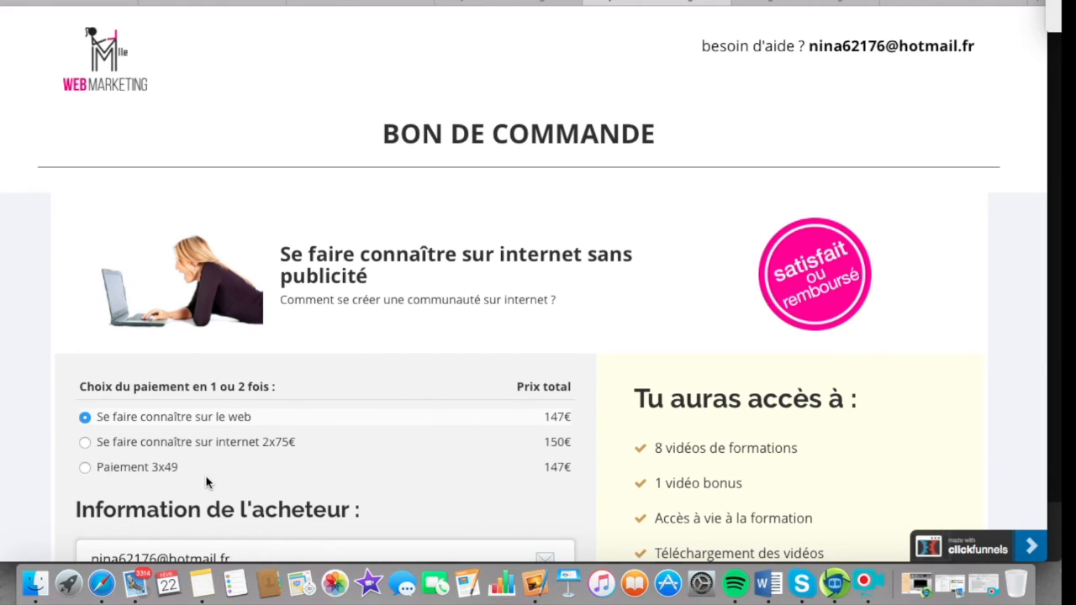
- Examine the live order page's payment options with their total prices, the payment fields and the order confirmation section
scroll(207, 481, down, 5)
drag(542, 152, 573, 153)
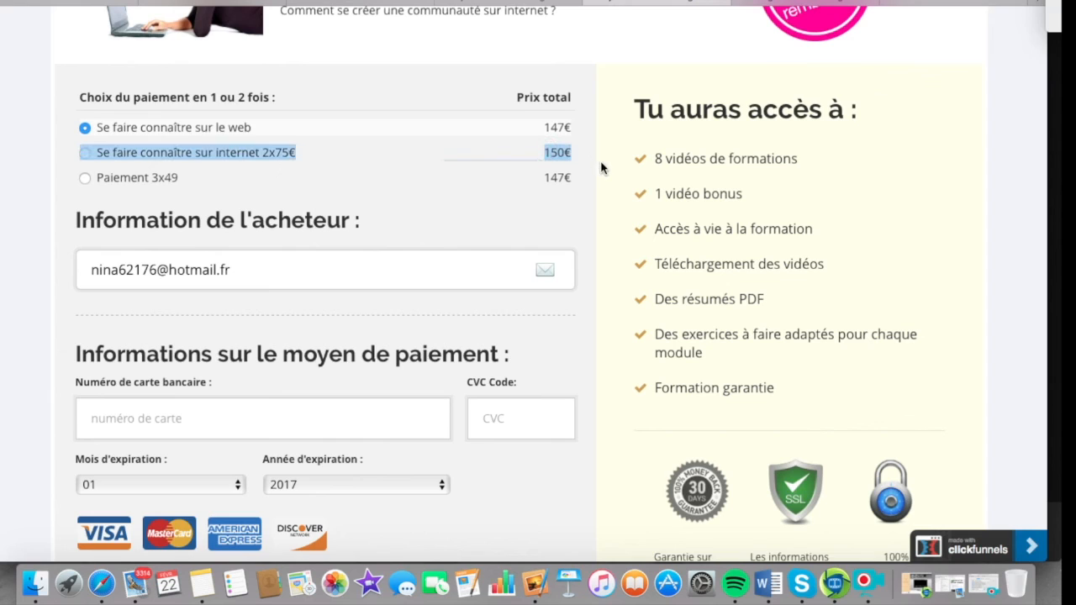
click(600, 162)
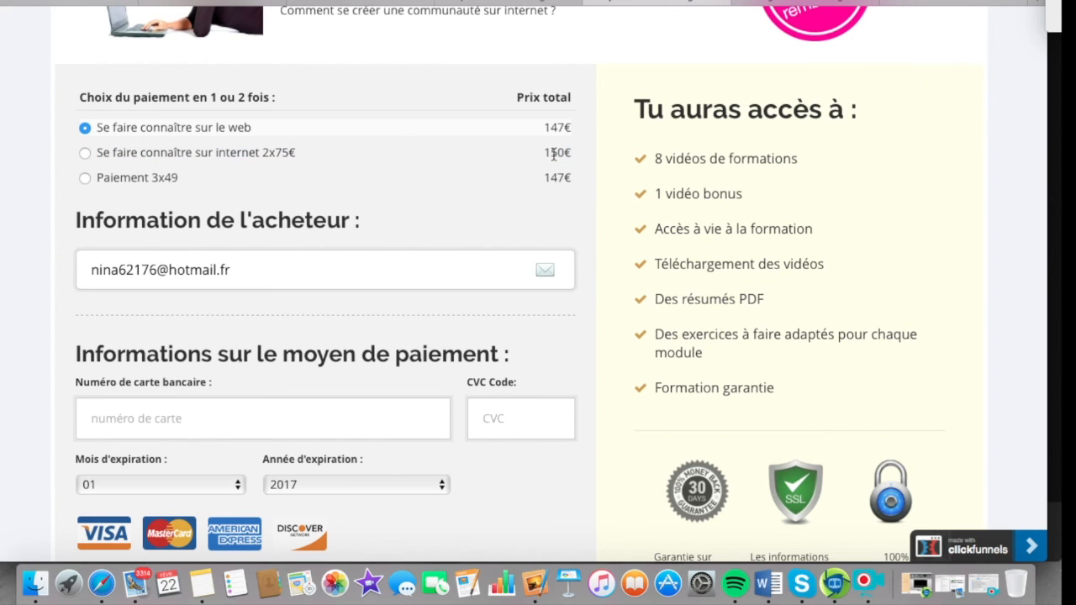
click(553, 153)
scroll(530, 326, down, 3)
scroll(529, 325, up, 3)
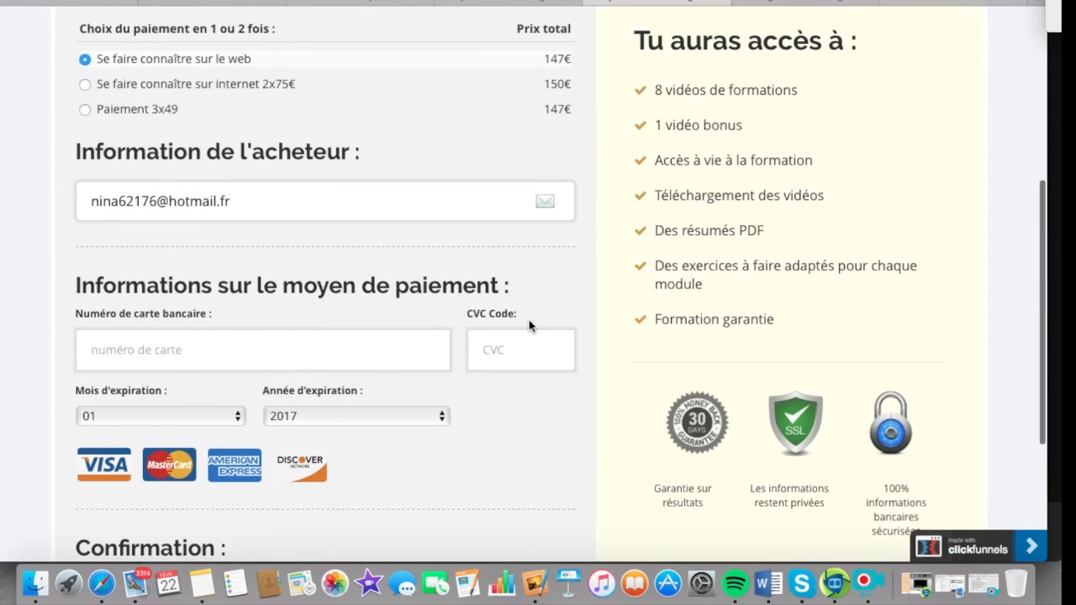
scroll(529, 325, up, 3)
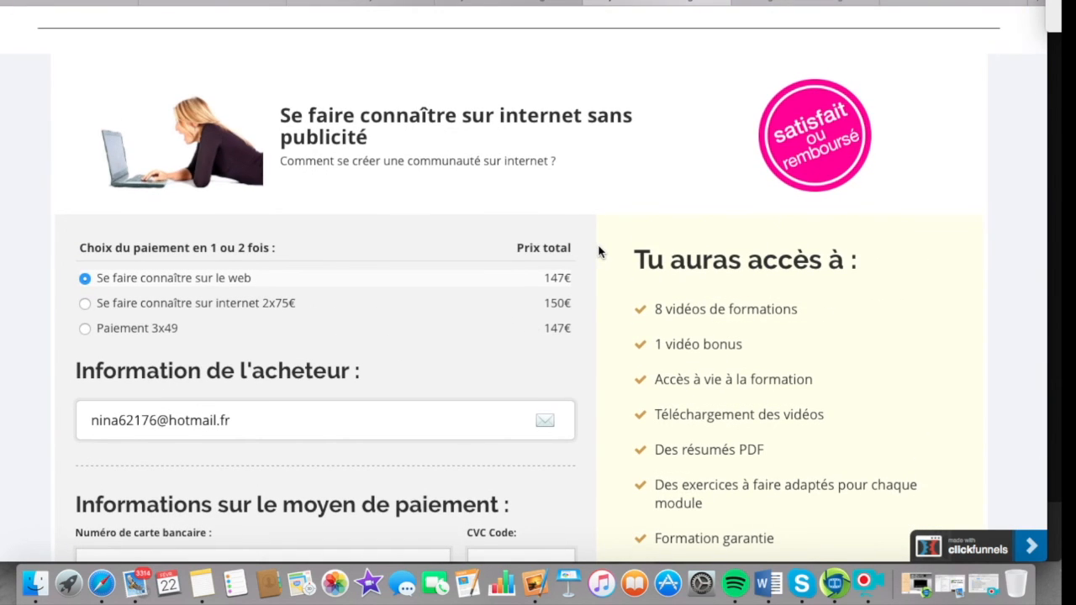
scroll(596, 250, up, 2)
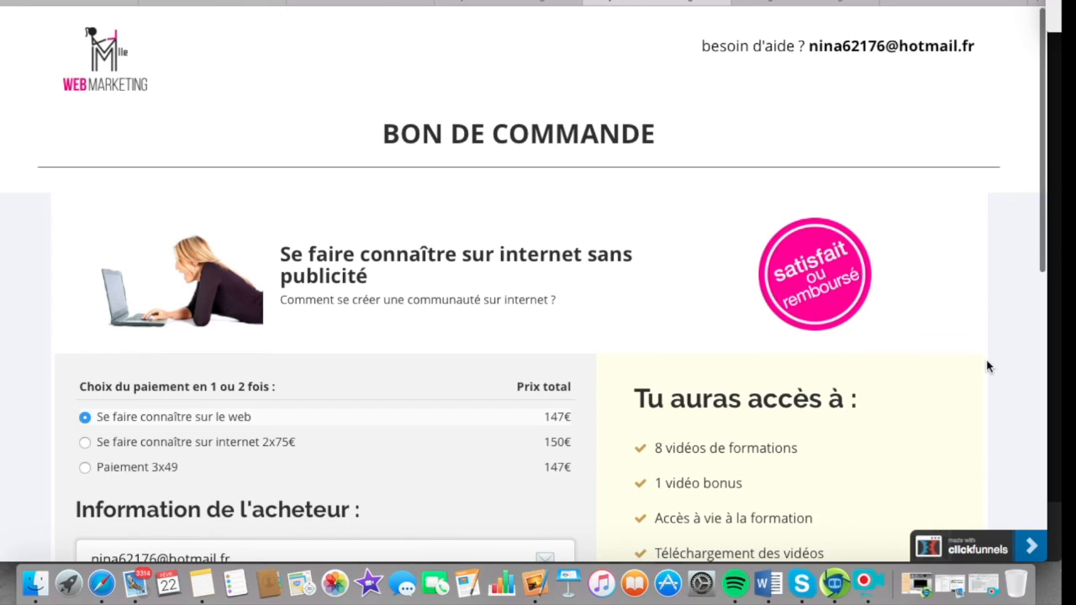
scroll(988, 366, down, 7)
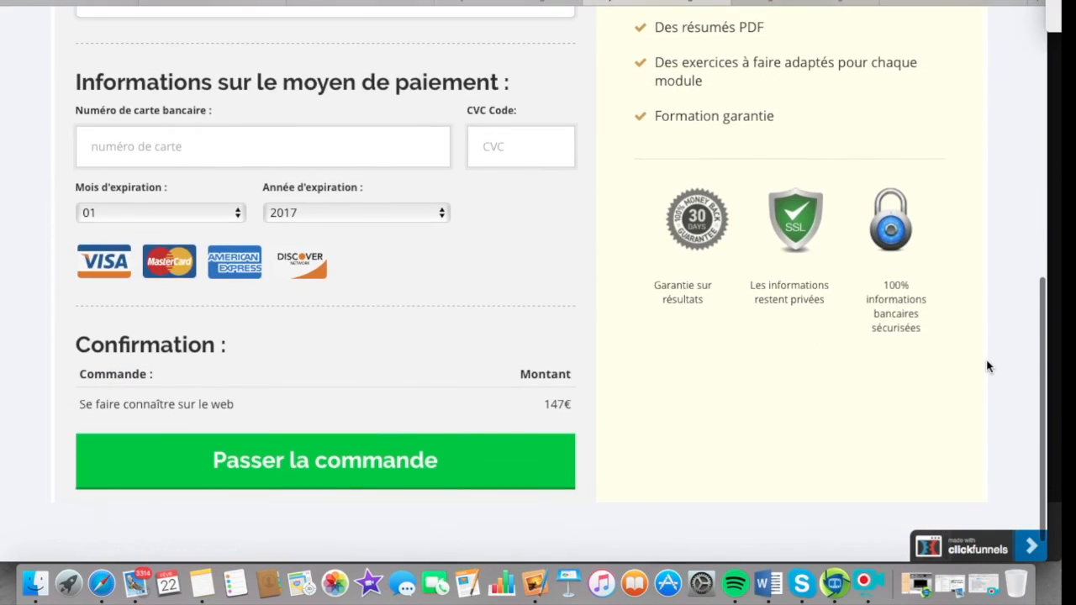
scroll(988, 367, up, 7)
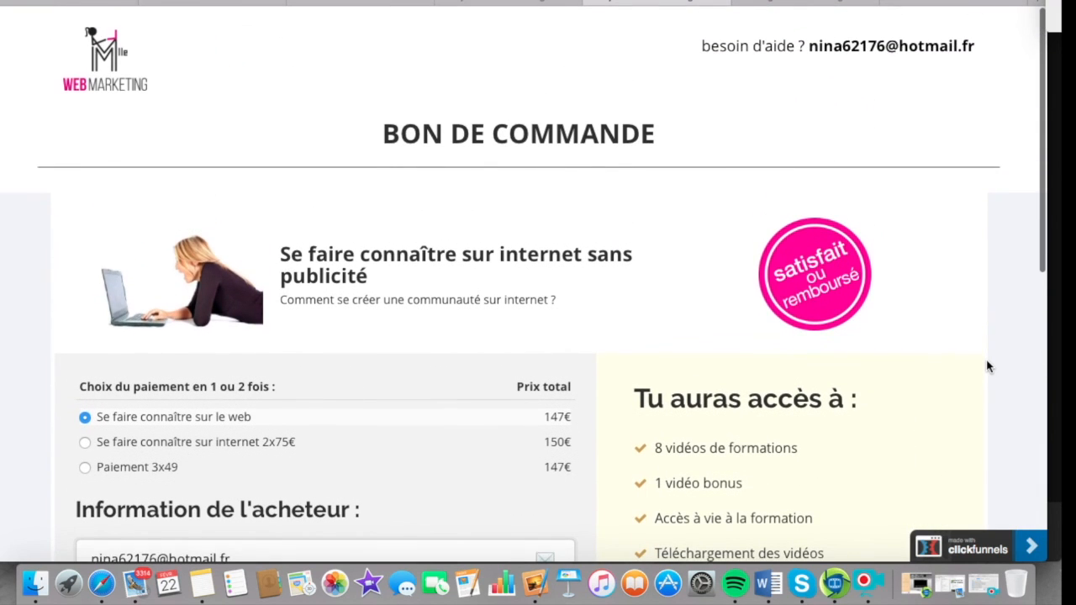